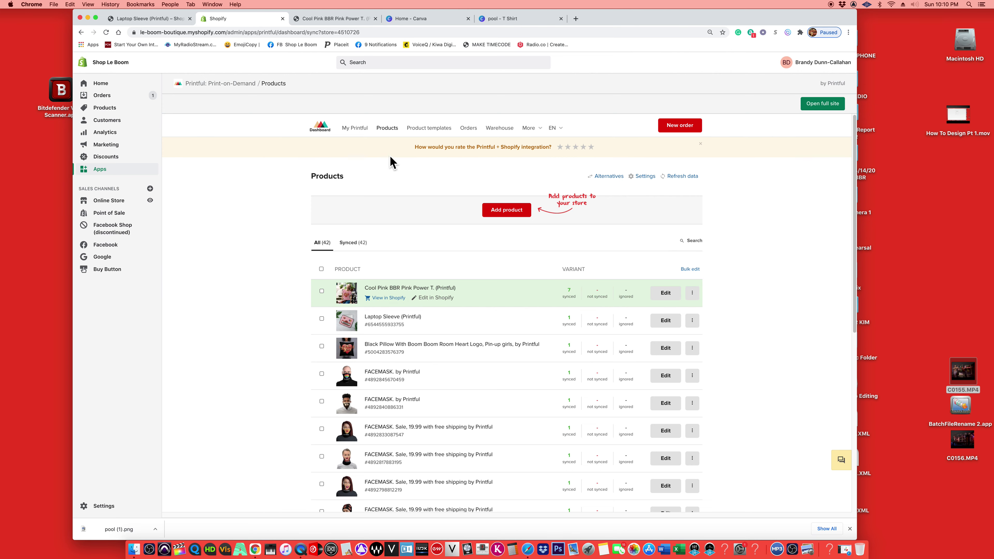
Start a new store product using the All-Over Print Crop Top from the women's crop tops.
click(498, 211)
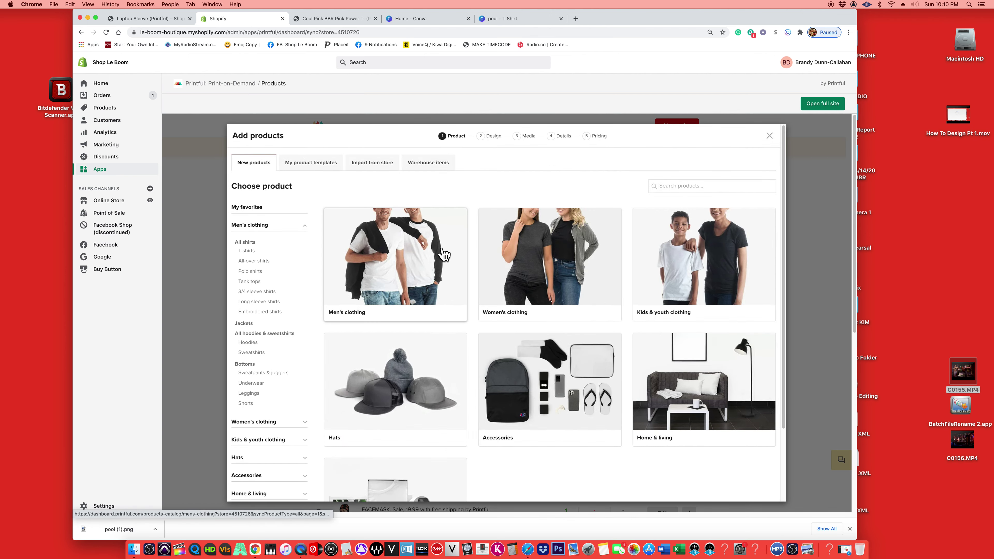
click(514, 246)
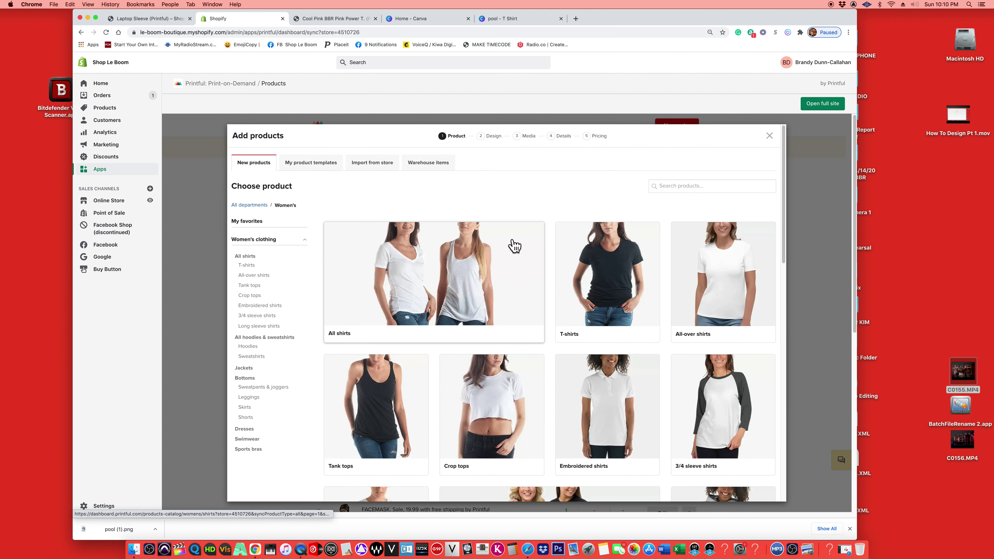
click(487, 396)
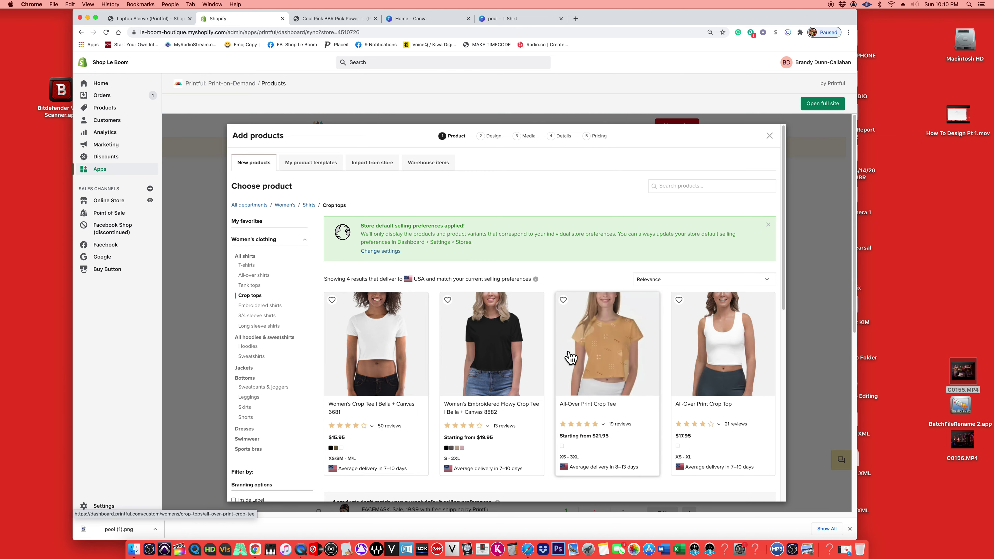
scroll(431, 336, down, 3)
scroll(431, 337, up, 1)
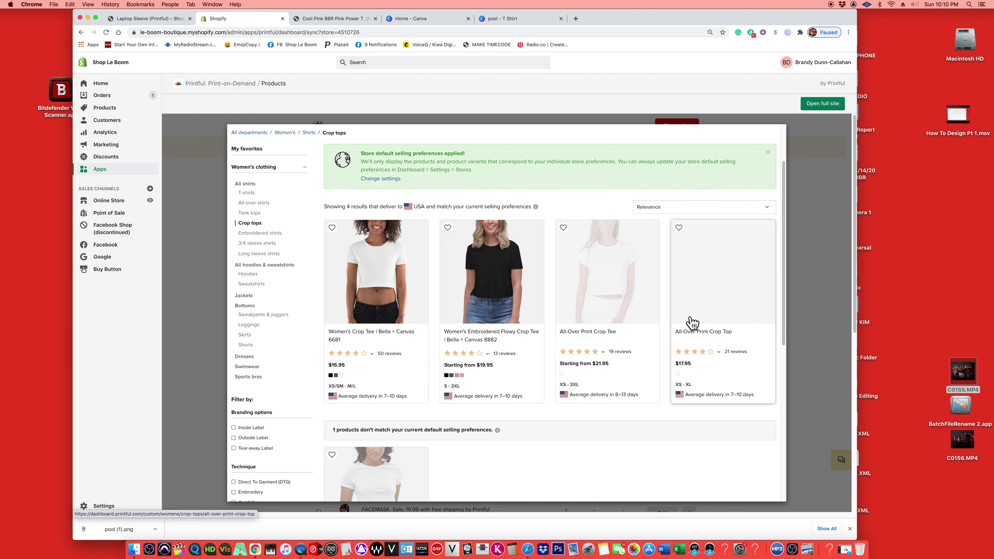
click(722, 265)
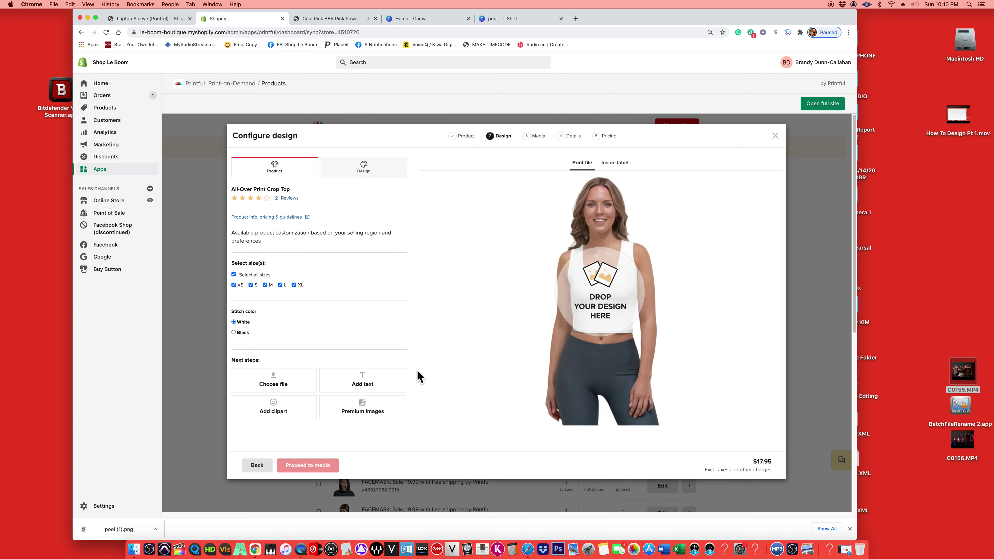
Place the HEART-LOGO file from the store's library, shrink it to about 1.85 by 1.32, and position it on the front panel.
click(279, 382)
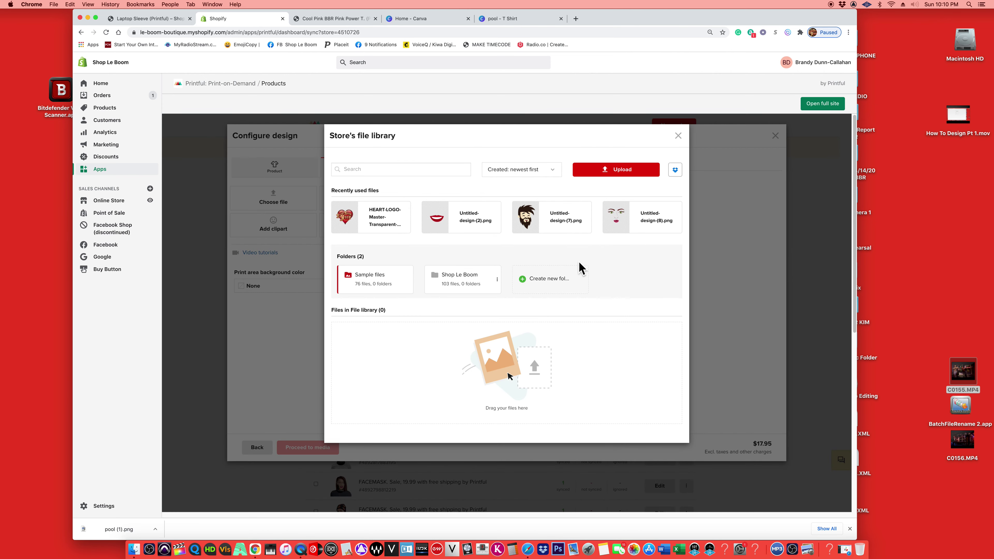
mouse_move(344, 227)
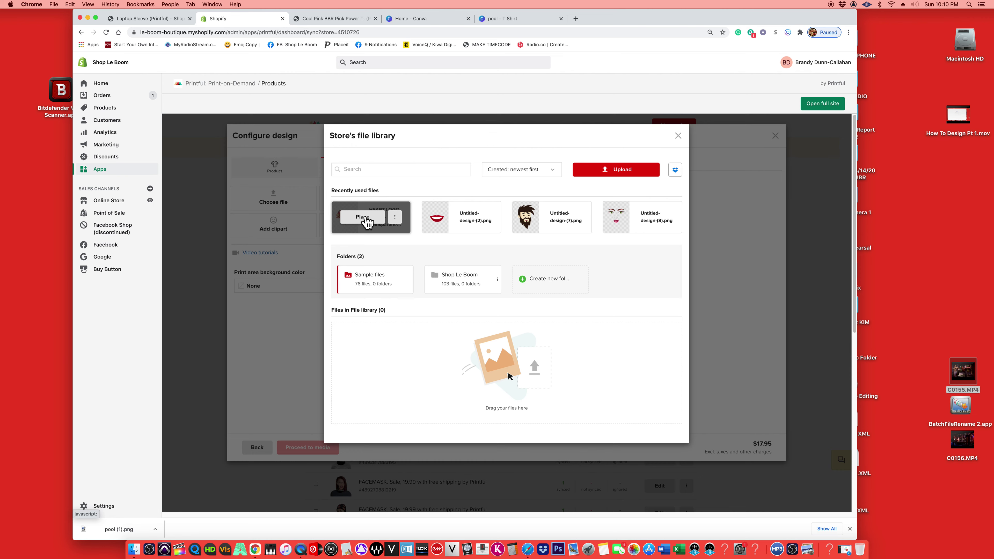
mouse_move(453, 222)
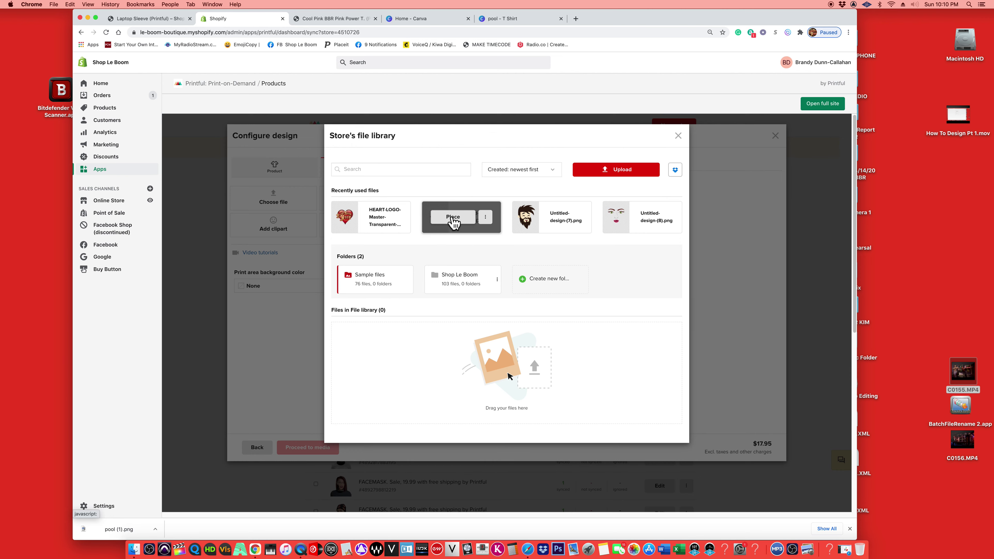
click(363, 219)
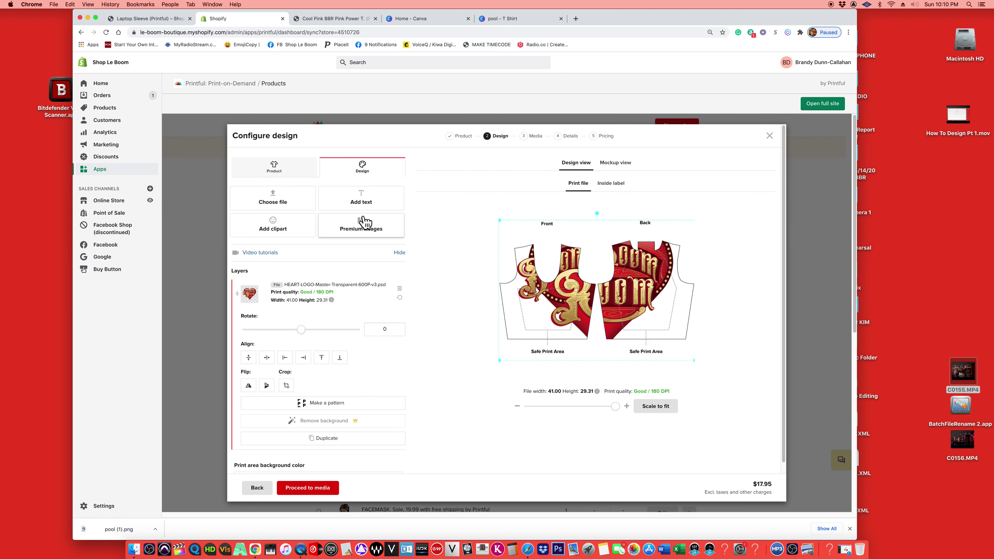
drag(615, 407, 459, 415)
drag(602, 299, 551, 323)
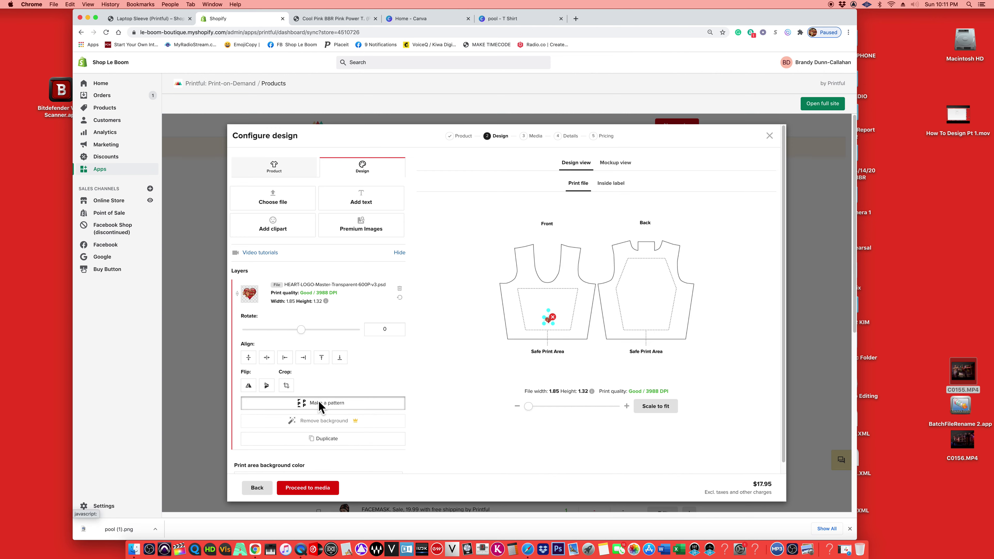
Turn the heart logo into a Brick pattern with a spacing of about 0.23 and return to the design tools.
click(318, 403)
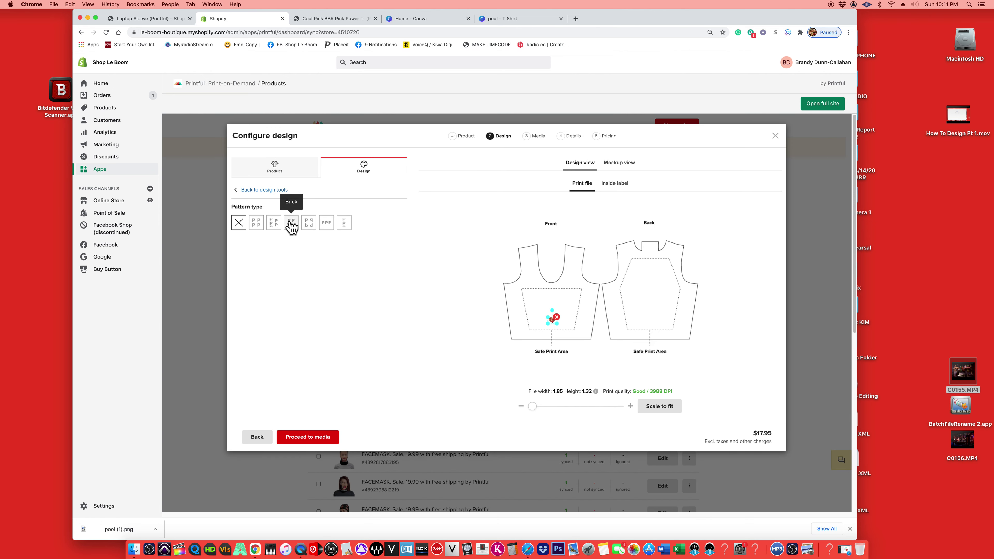
click(273, 226)
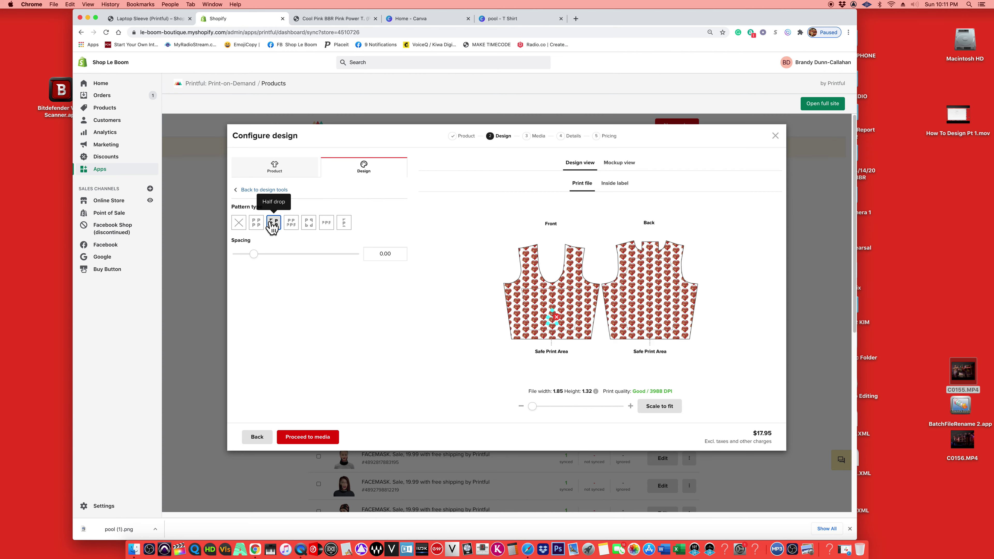
click(291, 223)
drag(254, 259, 263, 259)
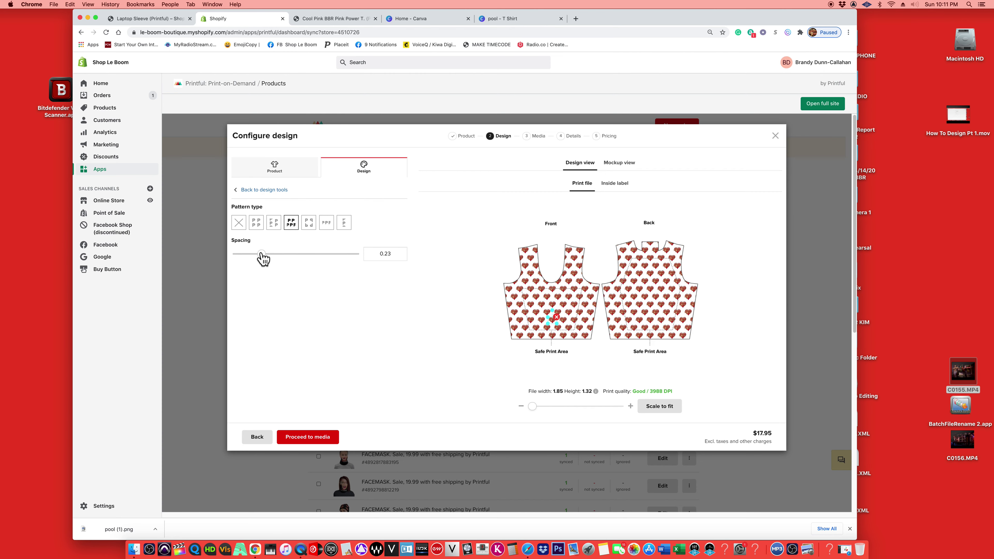
click(273, 191)
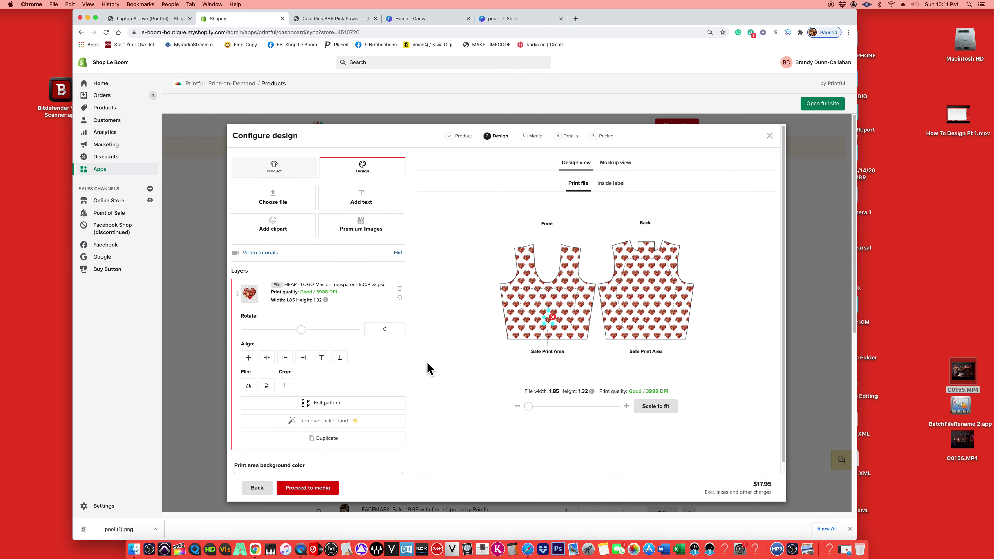
Place the lips image Untitled-design-(2).png over the pattern's front panel and scale it to about 13.53 by 17.39.
click(283, 199)
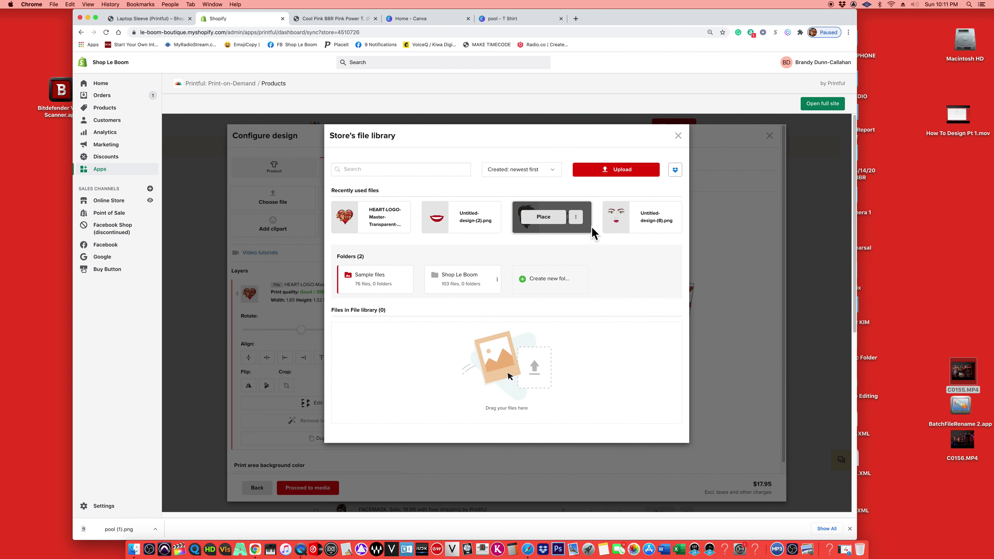
mouse_move(630, 219)
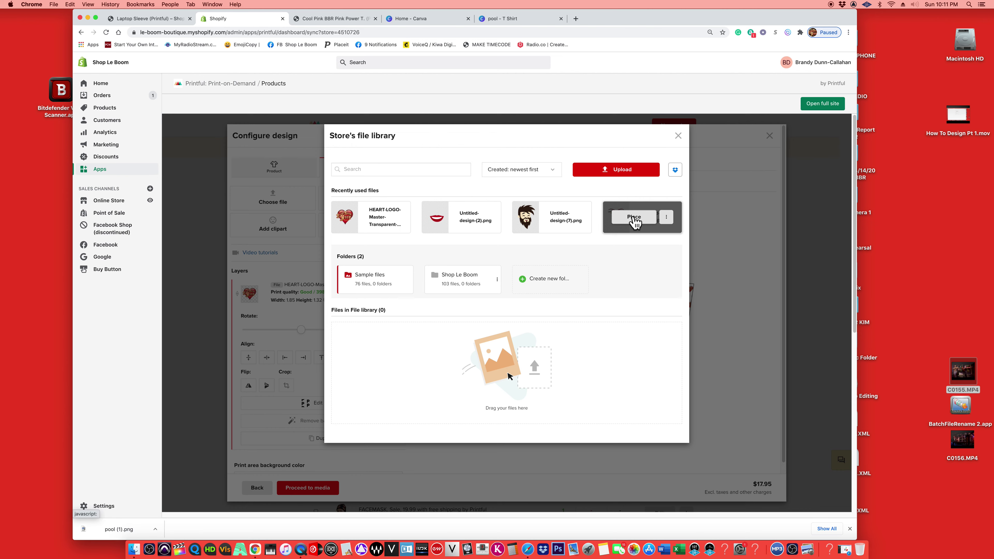
click(441, 222)
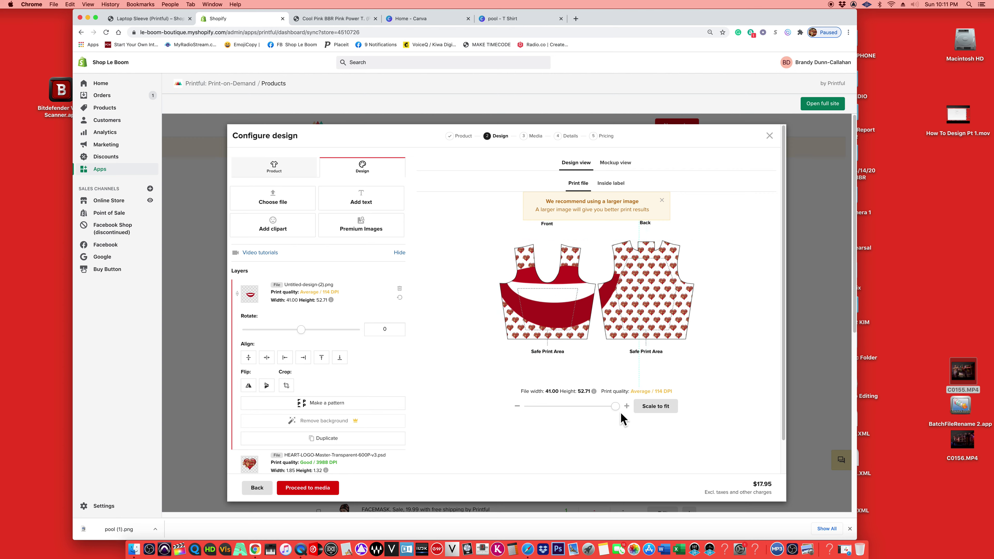
drag(610, 409, 561, 407)
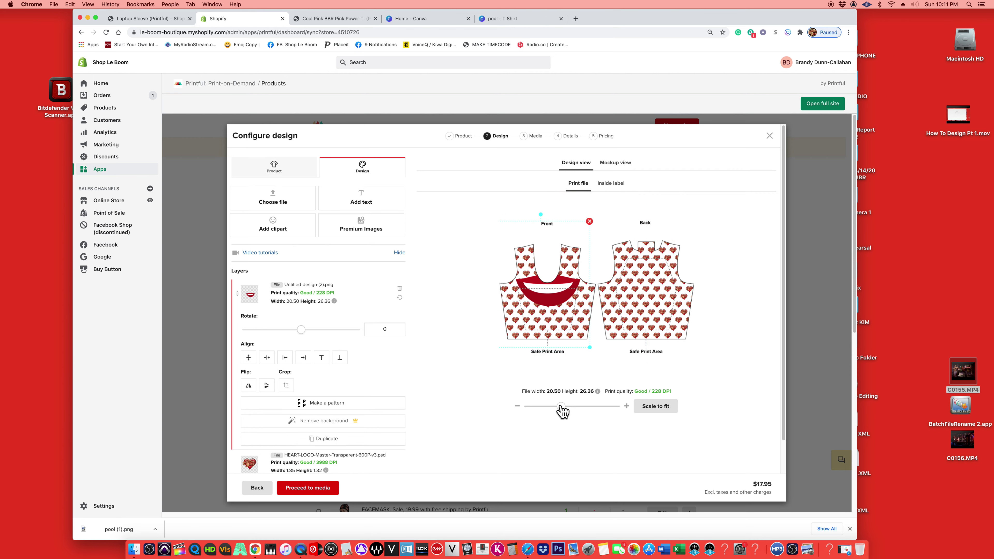
drag(559, 308, 561, 329)
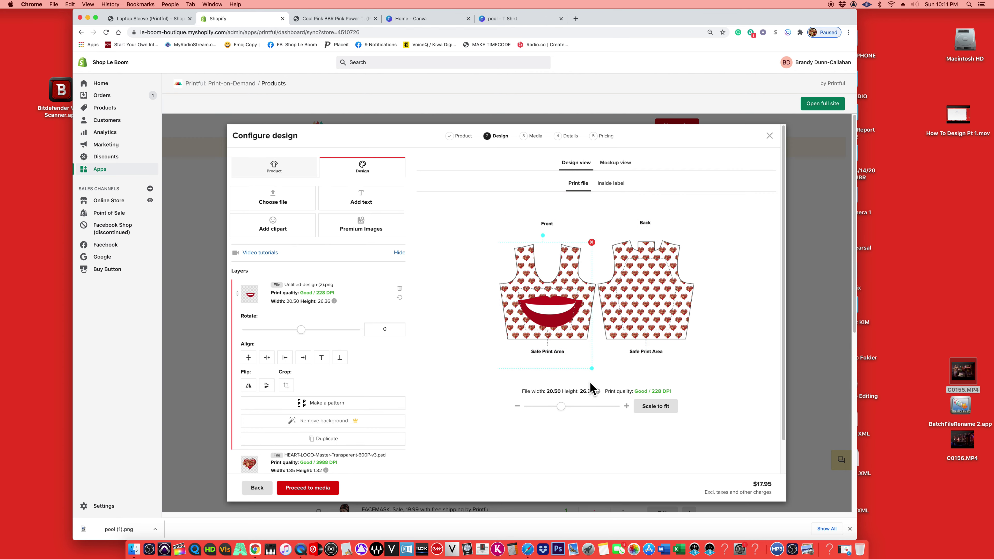
drag(561, 410, 543, 410)
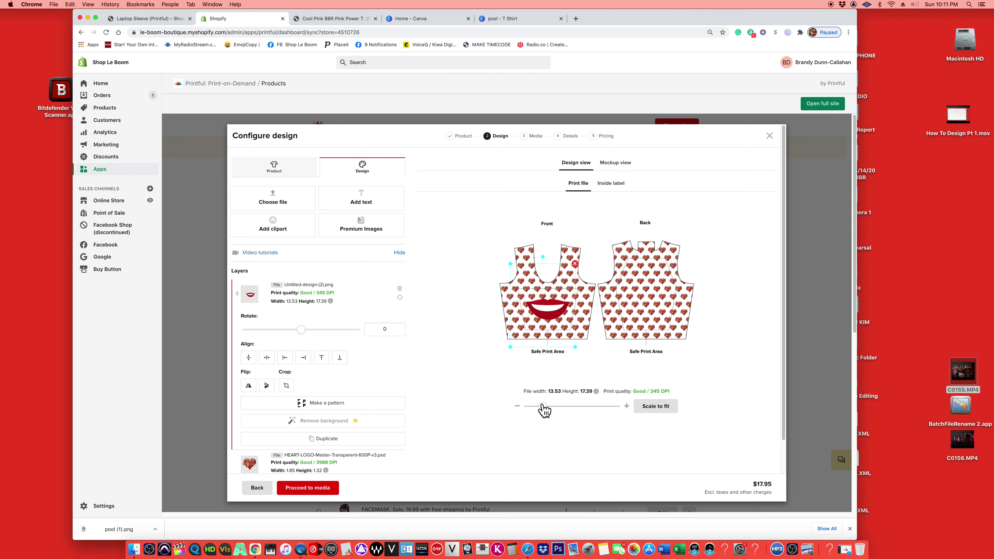
Fine-tune the lips image's position, raising it slightly and centering it within the front safe print area.
key(super+equal)
key(super+equal)
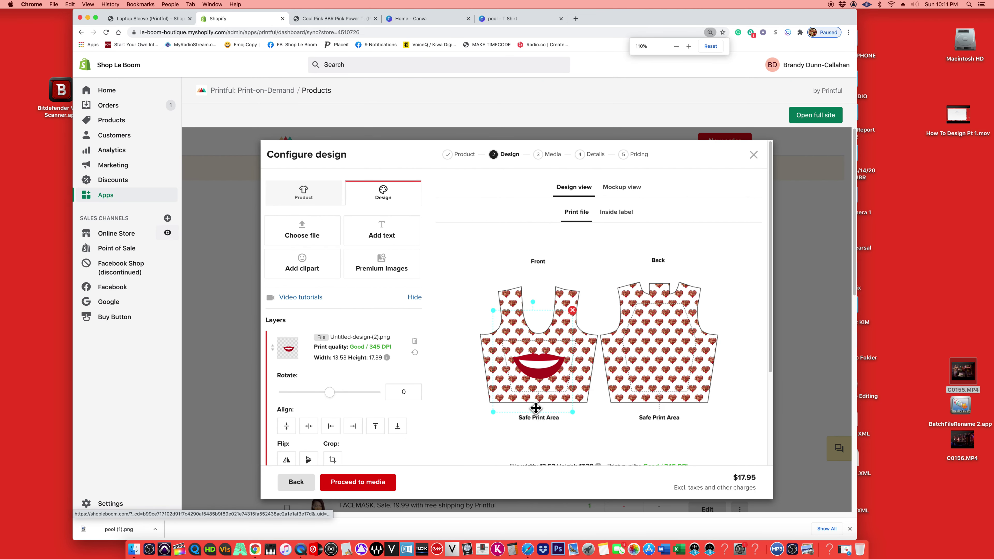
drag(544, 379, 544, 371)
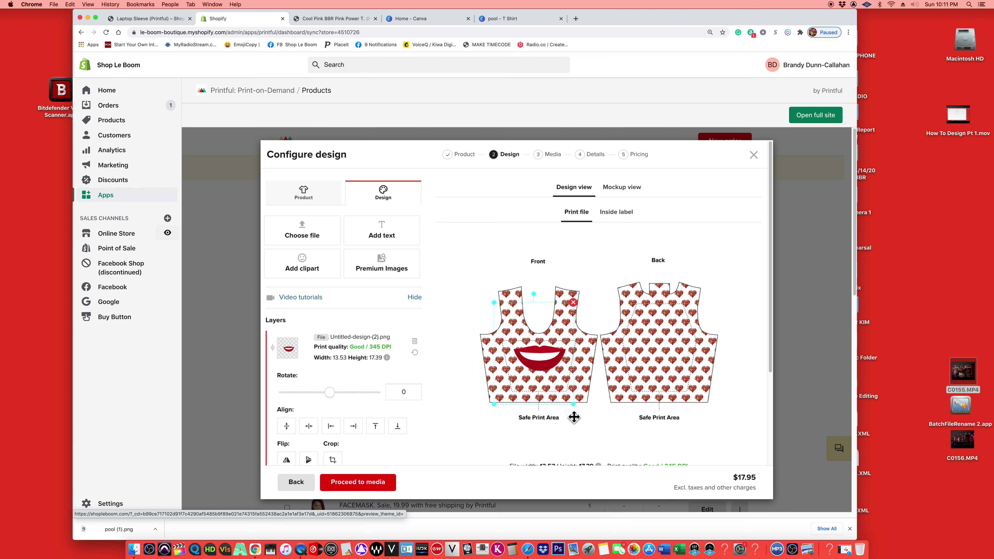
drag(546, 361, 548, 366)
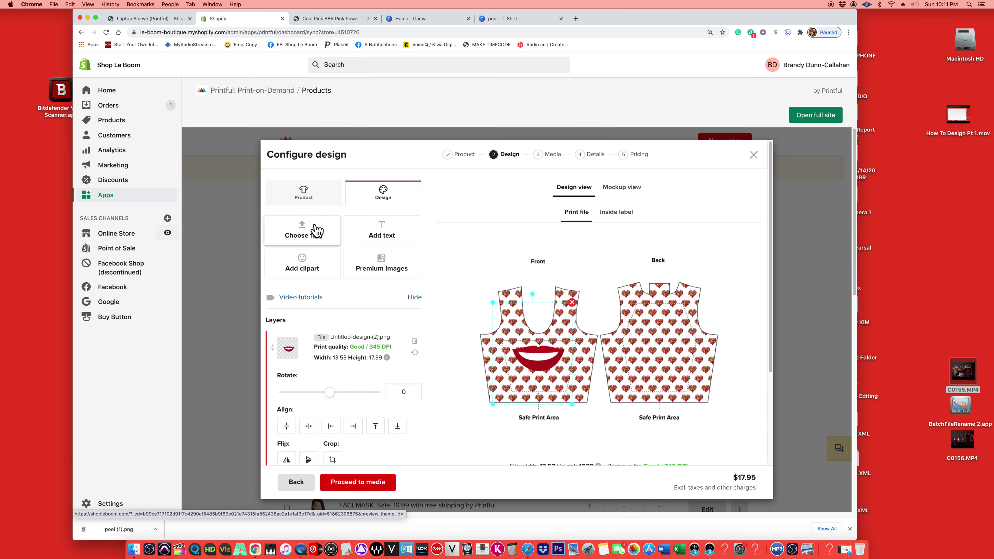
Add the text "THE BOOM BOOM ROOM" and move it just below the lips image.
click(393, 228)
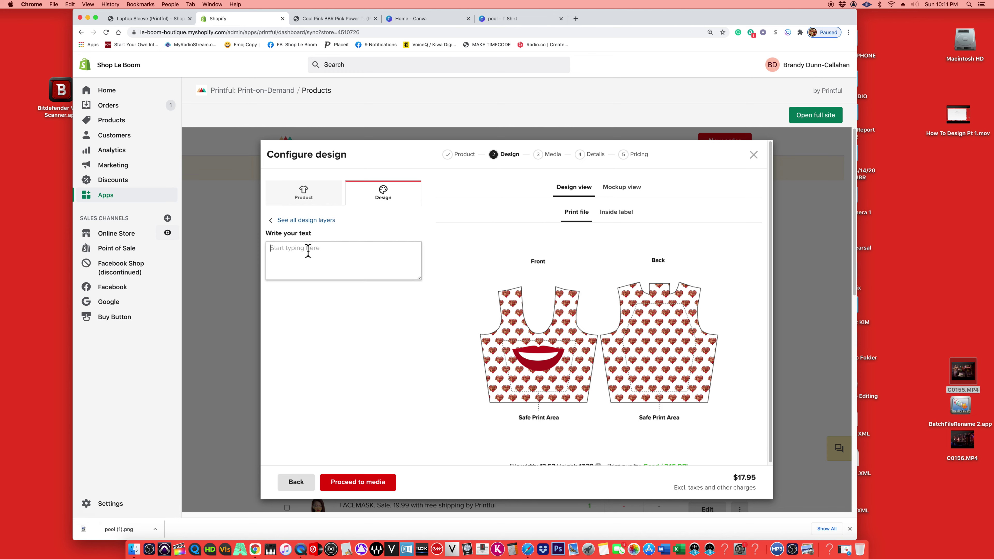
click(516, 319)
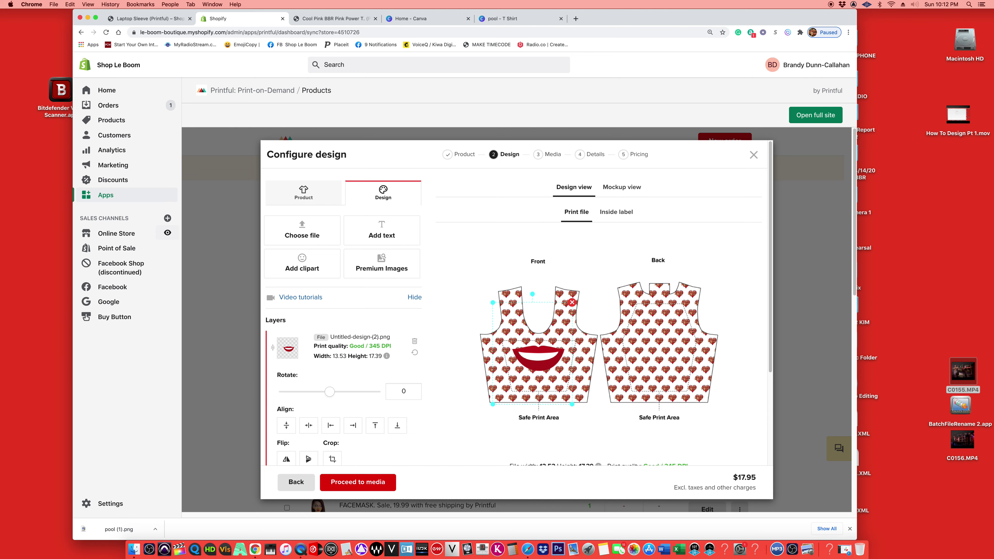
click(385, 236)
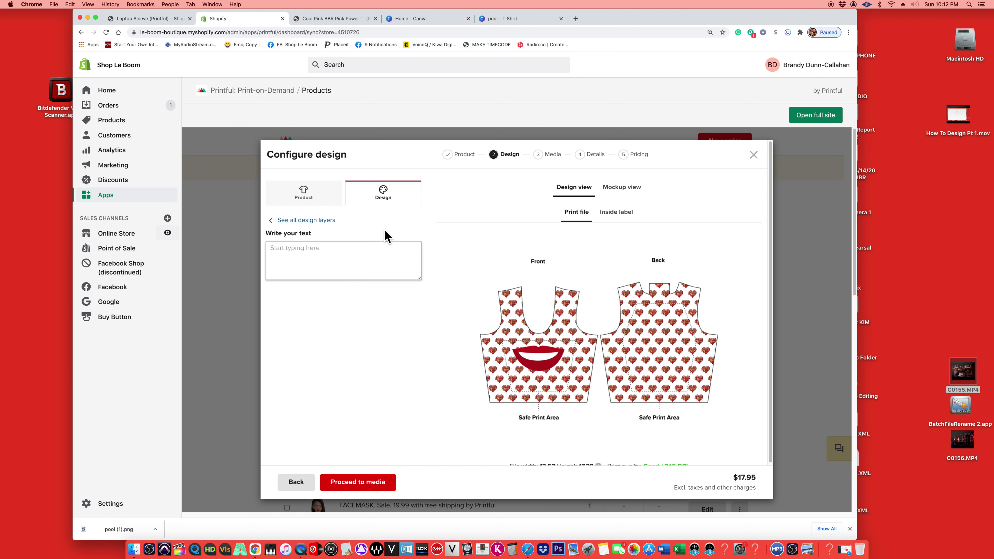
text(THE BOOM )
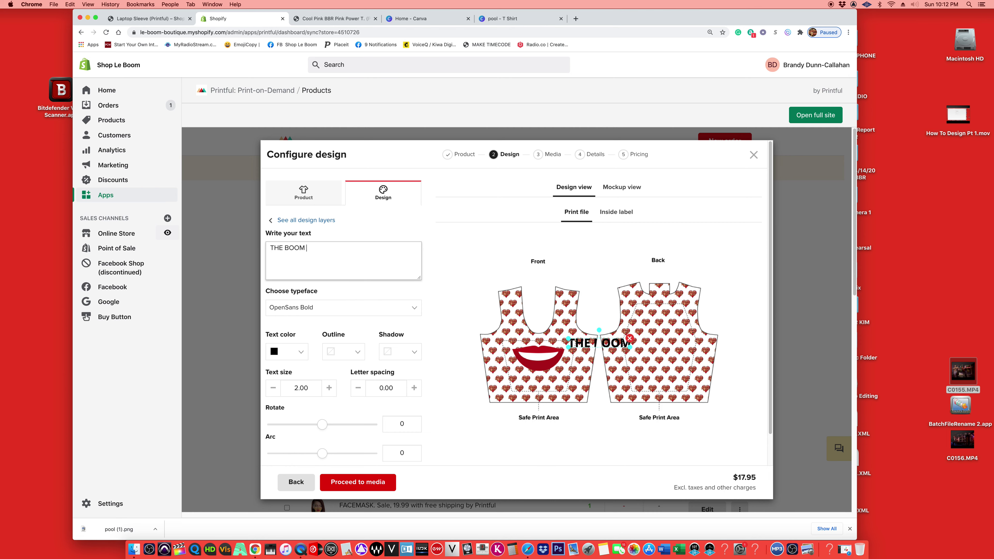
text(BOOM ROOM)
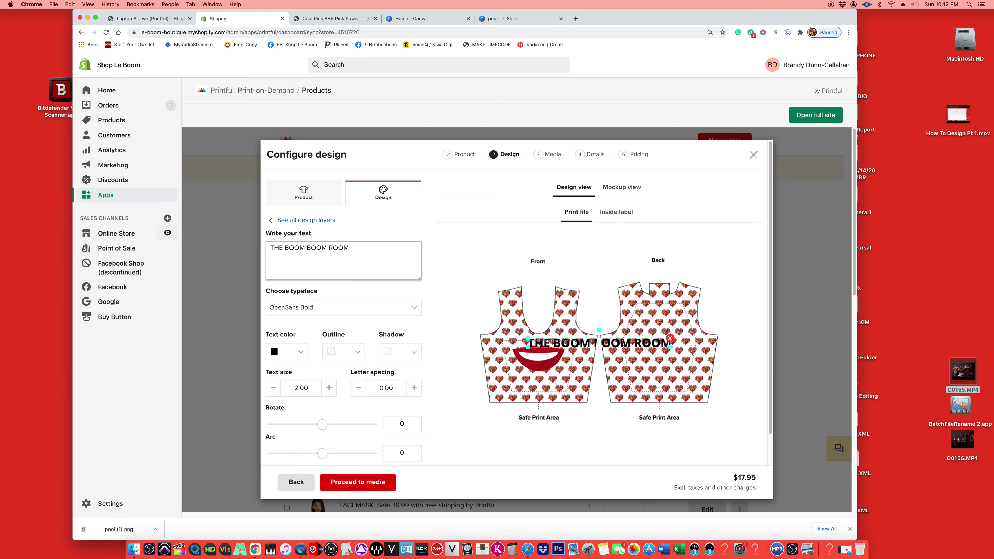
drag(572, 324, 559, 360)
Reduce the text size to 0.50 and center the text below the lips on the front panel.
scroll(593, 357, down, 3)
scroll(587, 356, up, 2)
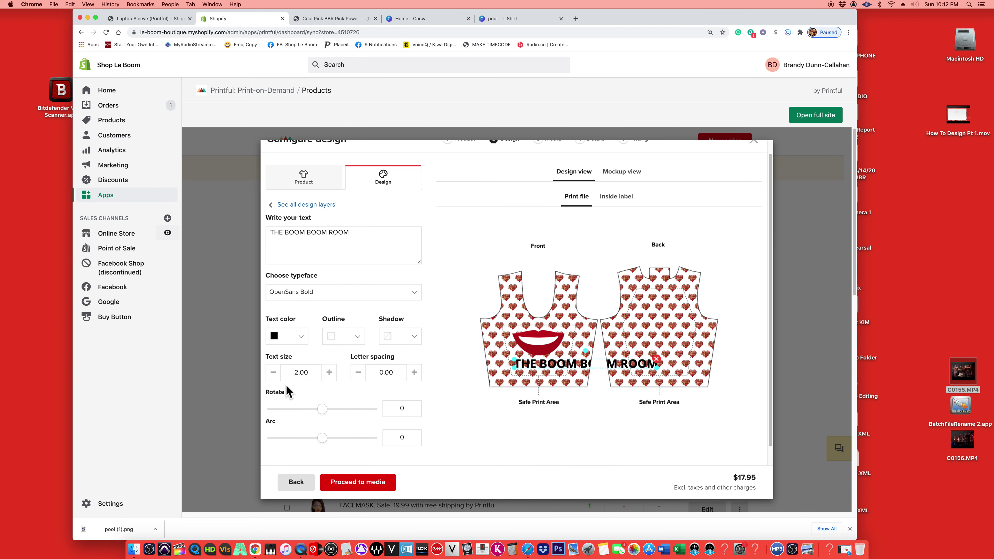
click(274, 372)
click(274, 373)
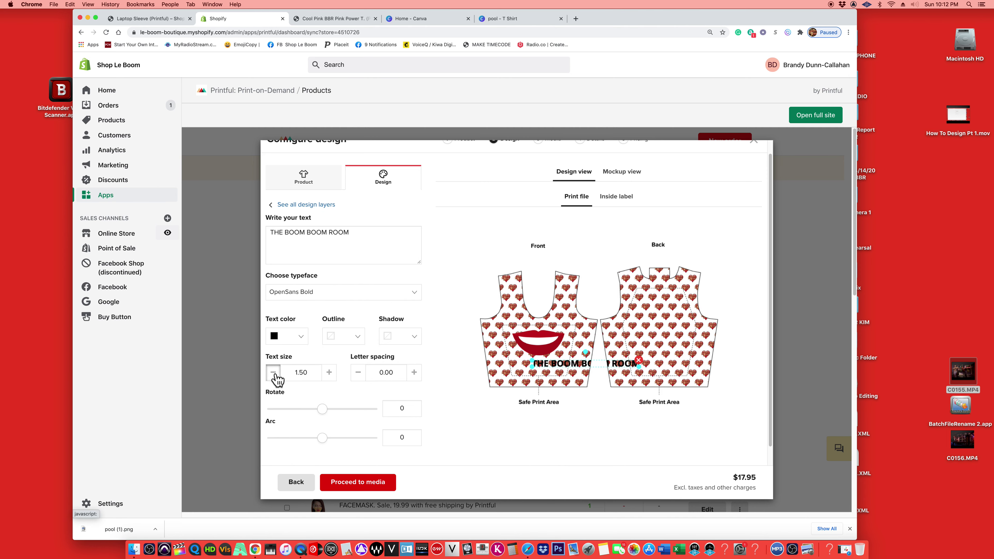
click(274, 373)
click(274, 373)
click(274, 372)
drag(587, 368, 539, 366)
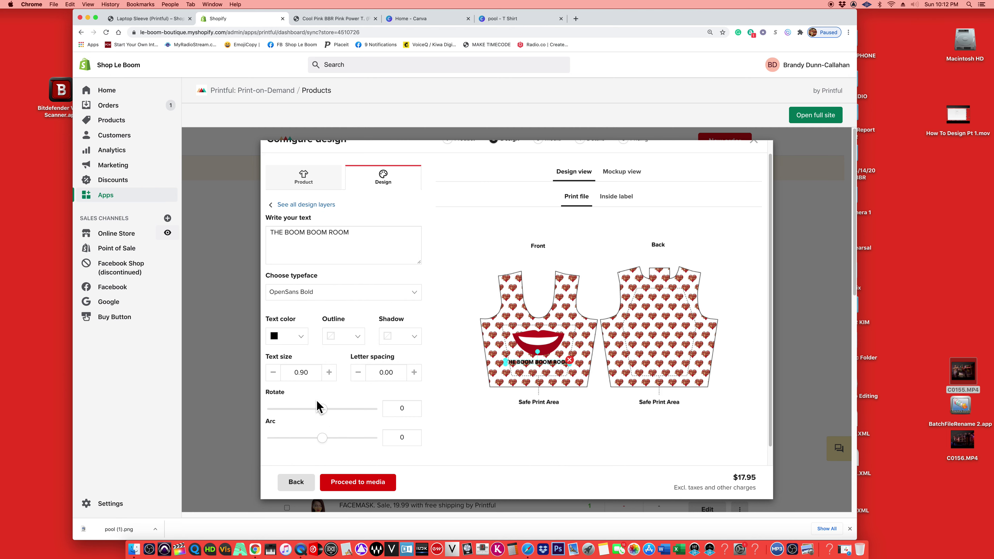
click(274, 373)
click(274, 373)
click(274, 372)
click(274, 372)
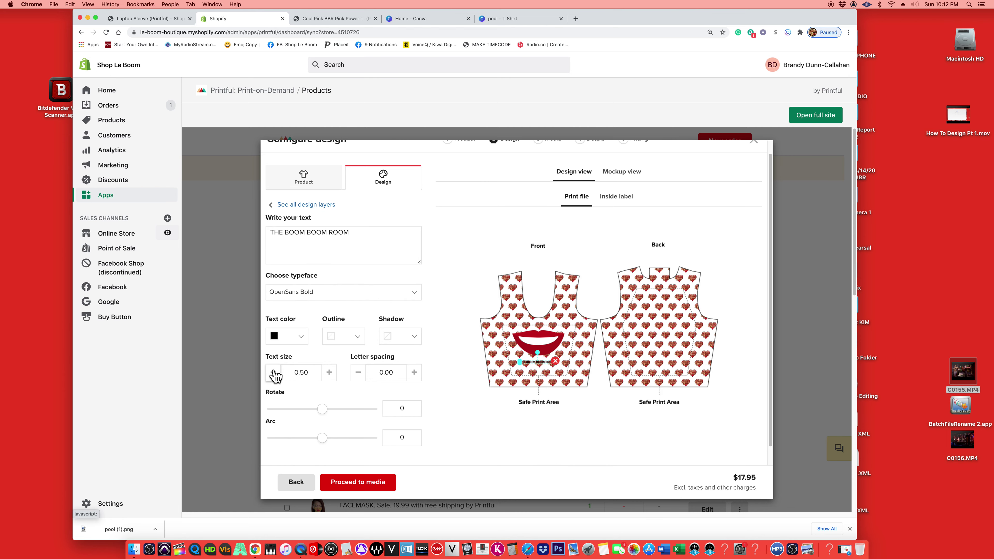
Delete the HEART-LOGO-Master-Transparent-600P-v3.psd pattern layer from the crop top design.
click(541, 340)
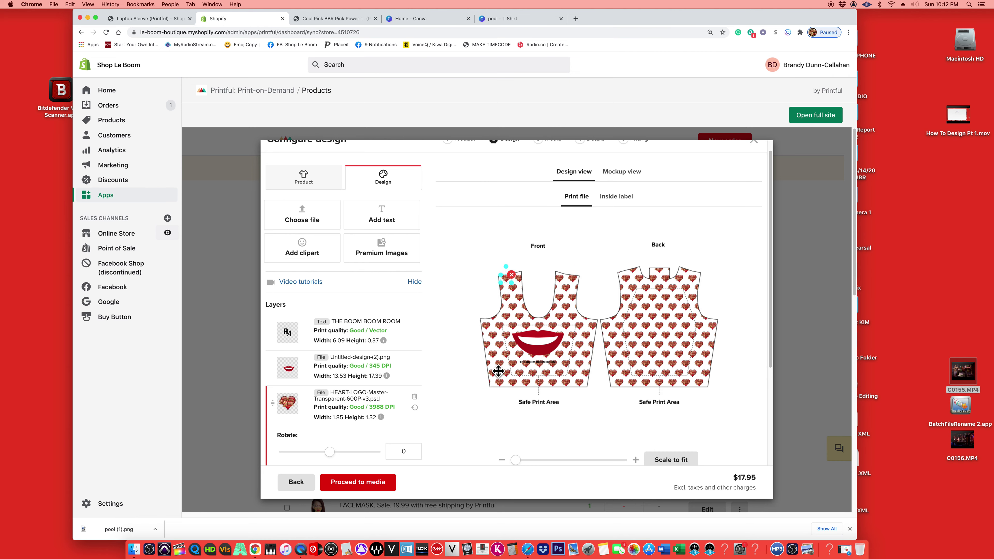
key(BackSpace)
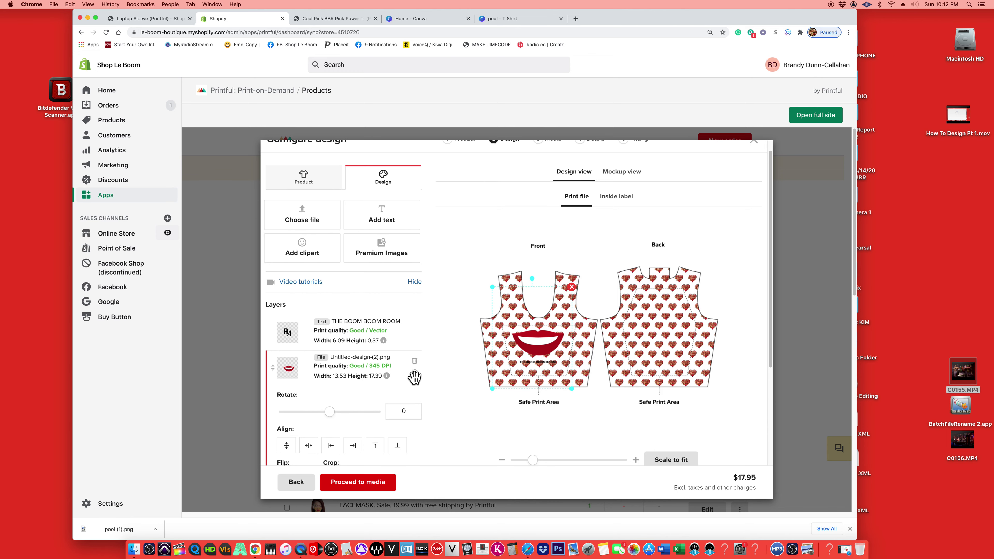
scroll(380, 352, down, 3)
scroll(387, 376, down, 2)
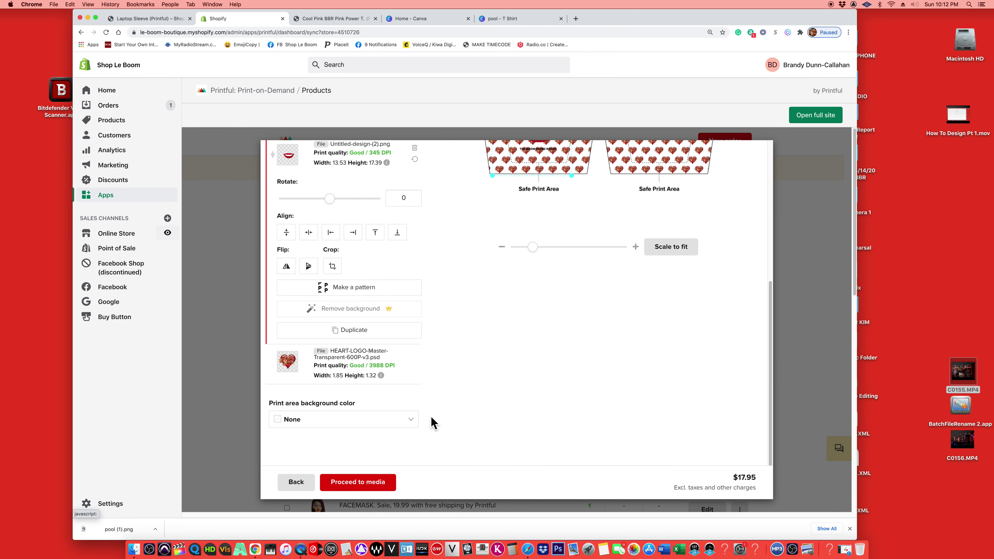
click(415, 355)
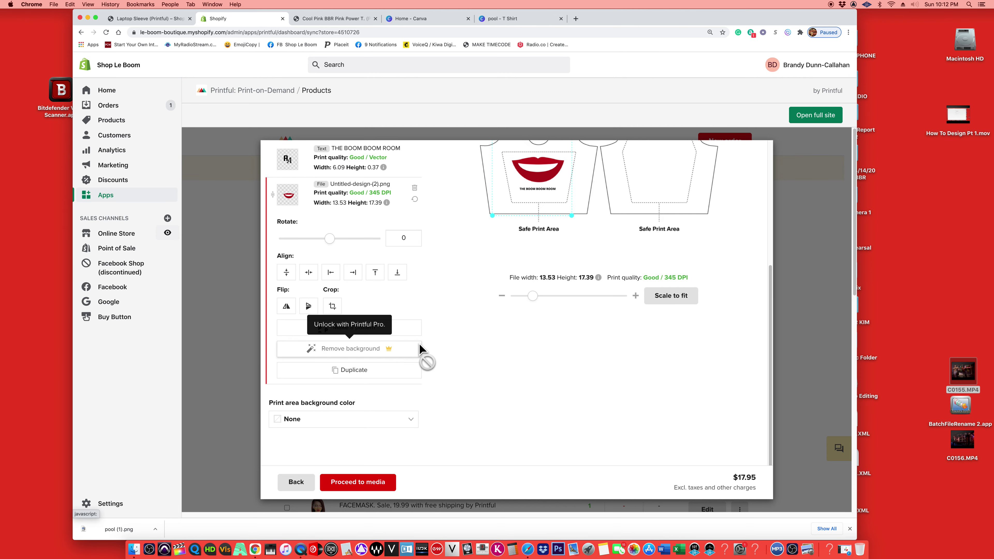
Set the print area background color to golden yellow and move the lips image lower on the front panel, over the text.
click(409, 419)
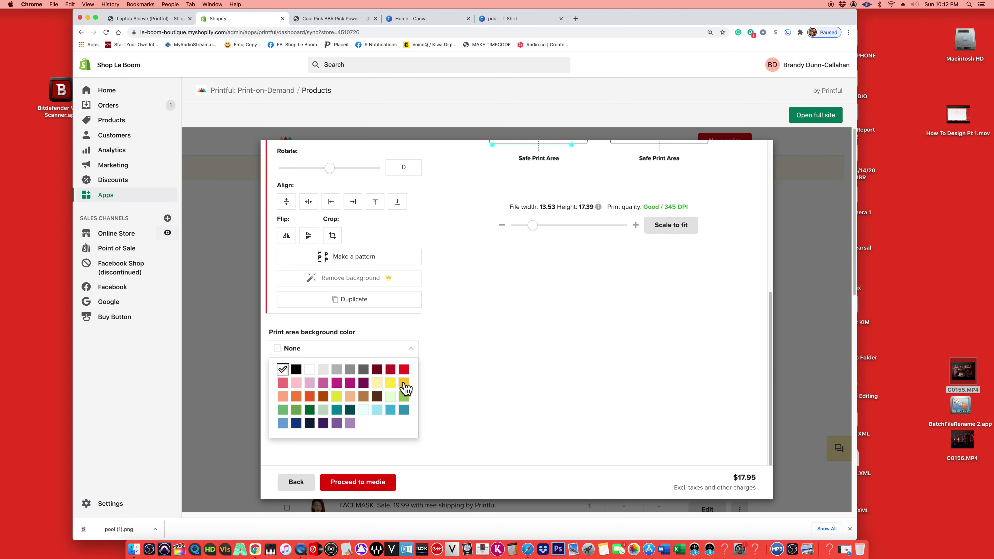
click(405, 384)
scroll(416, 390, up, 5)
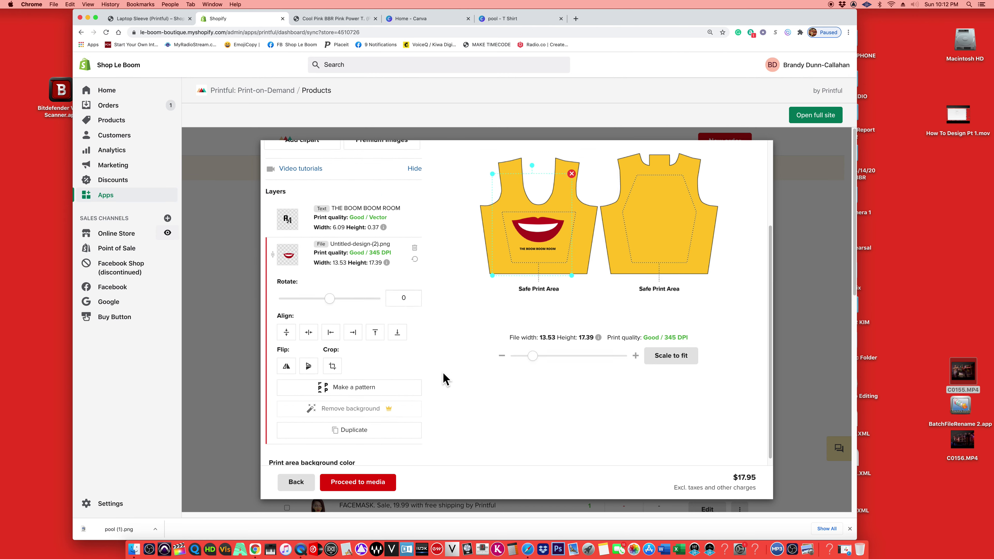
drag(551, 301, 552, 317)
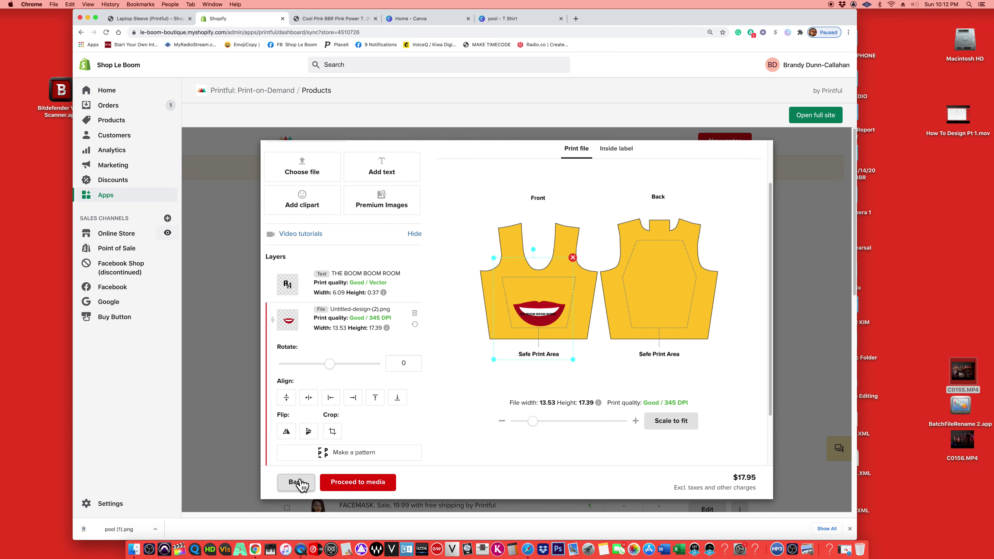
scroll(417, 356, down, 1)
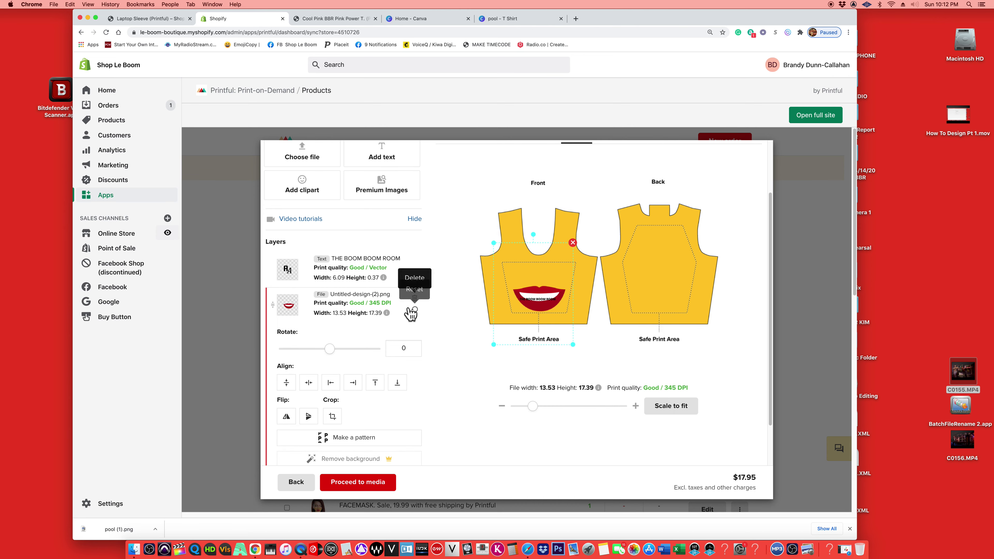
Place the marquee image clipart-marquee-3.png from the file library's Shop Le Boom folder on the design.
click(303, 156)
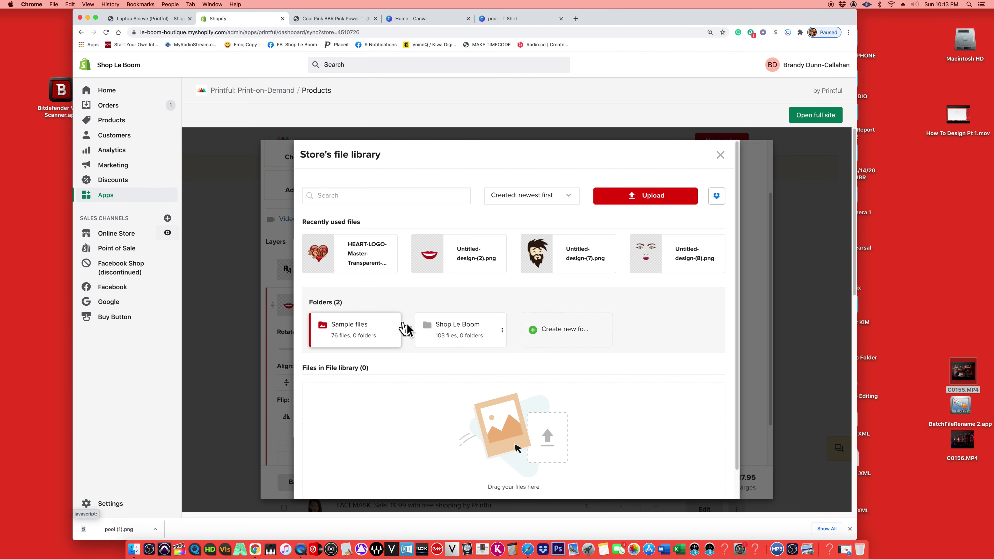
click(444, 329)
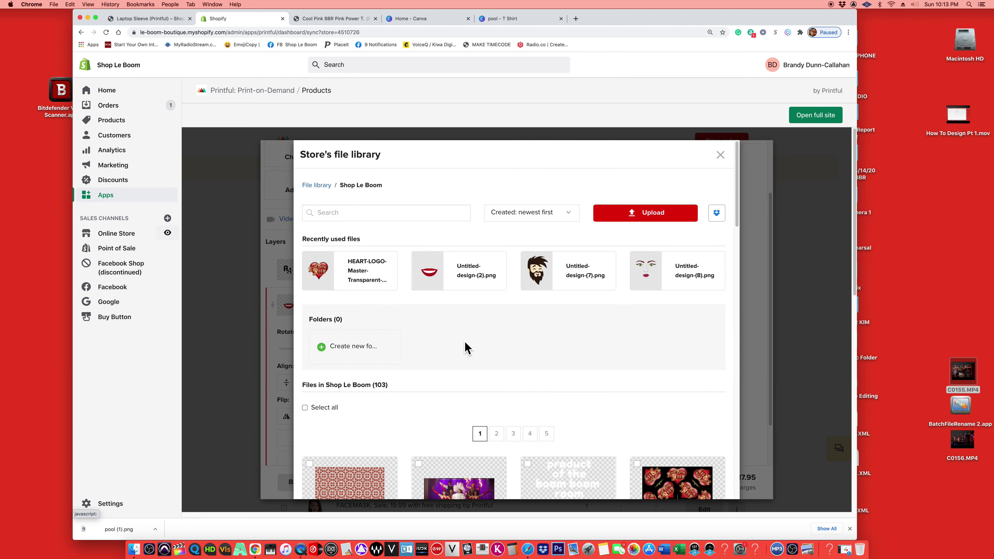
scroll(465, 347, down, 10)
scroll(464, 343, up, 4)
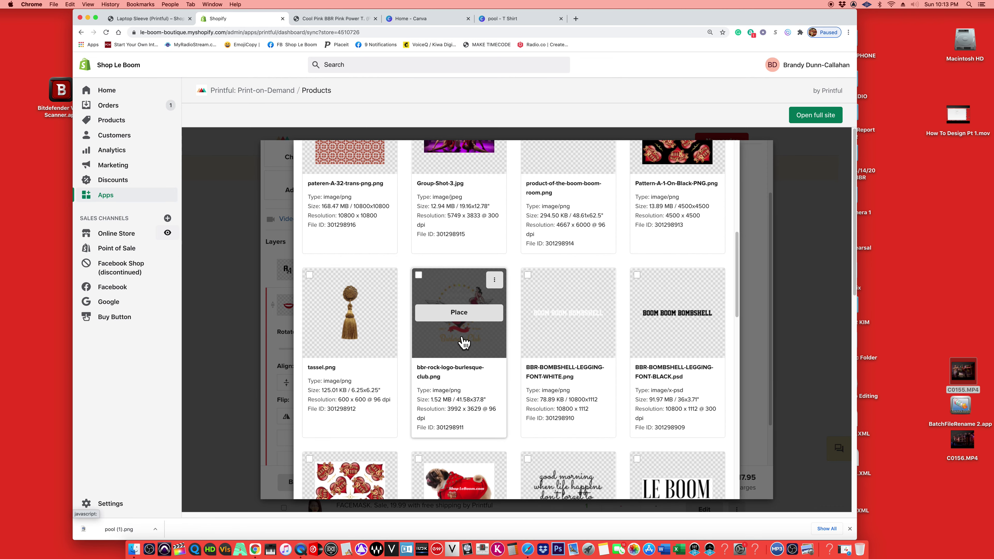
scroll(465, 342, down, 3)
mouse_move(466, 285)
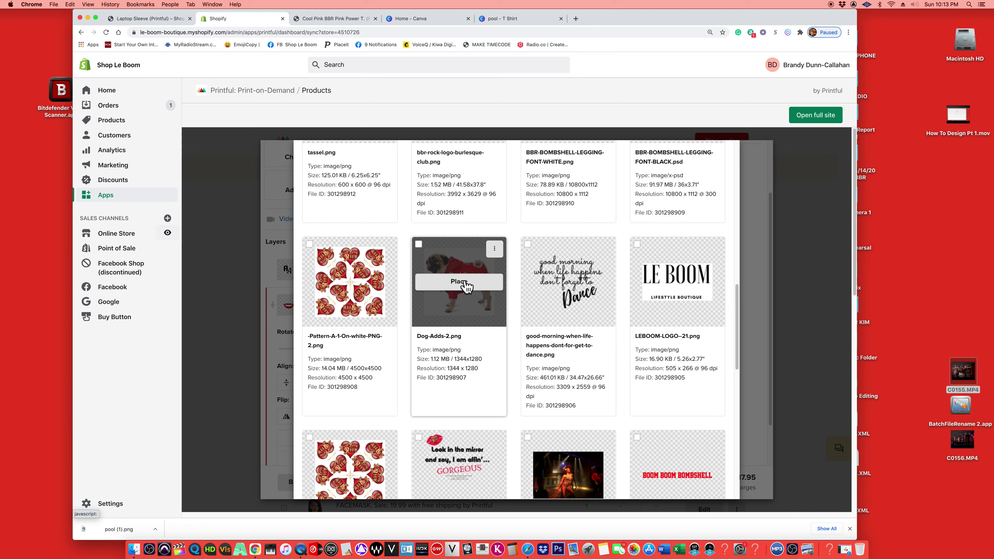
scroll(465, 298, down, 15)
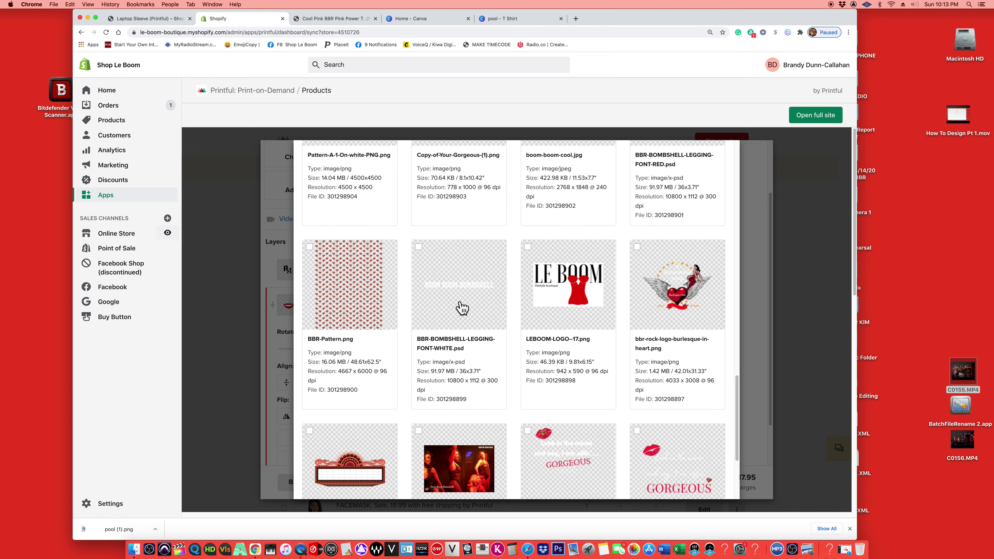
click(356, 321)
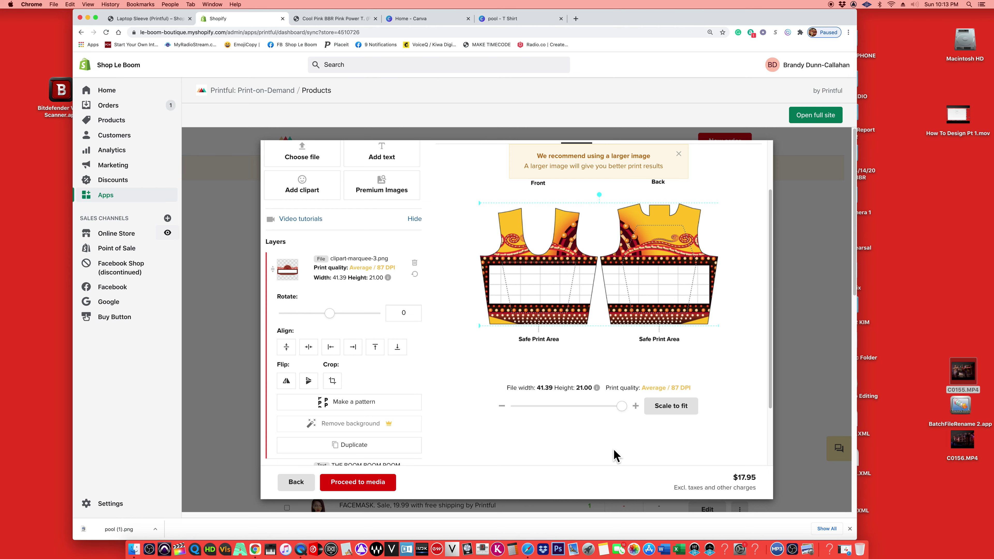
Scale the marquee image to about 10.27 by 5.21 and center it on the back panel.
drag(622, 406, 516, 407)
drag(605, 274, 661, 281)
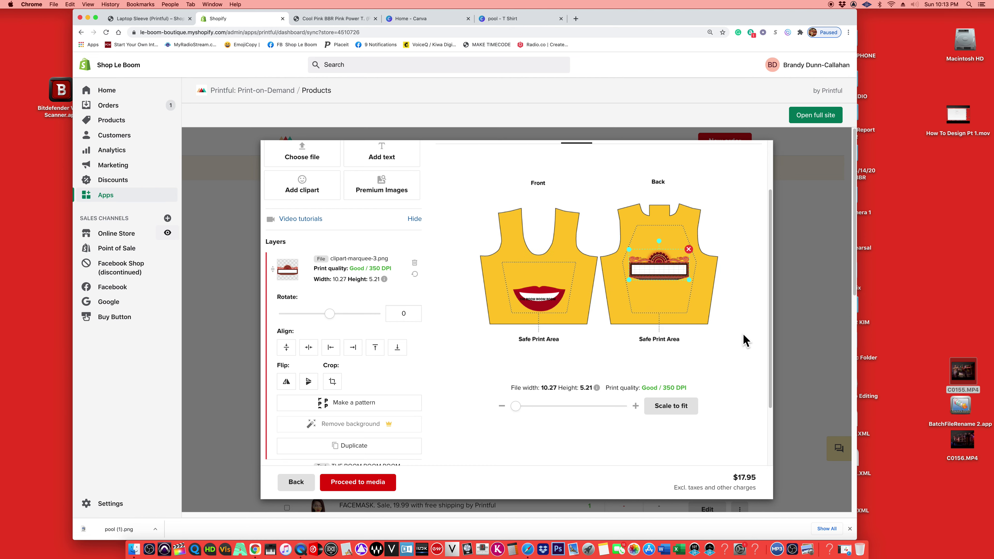
Proceed to media and choose the Women's 2 mockups style for the storefront images.
click(361, 484)
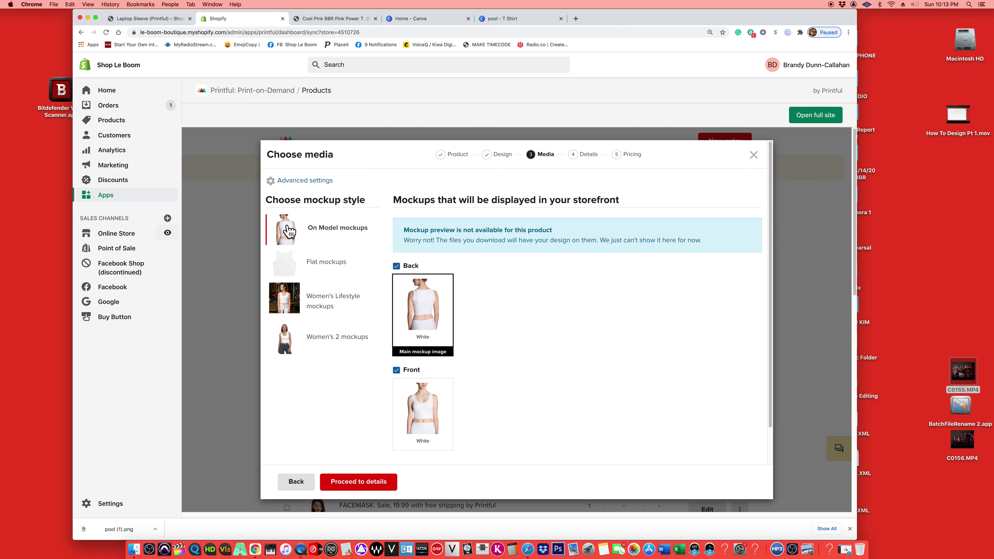
scroll(333, 259, down, 3)
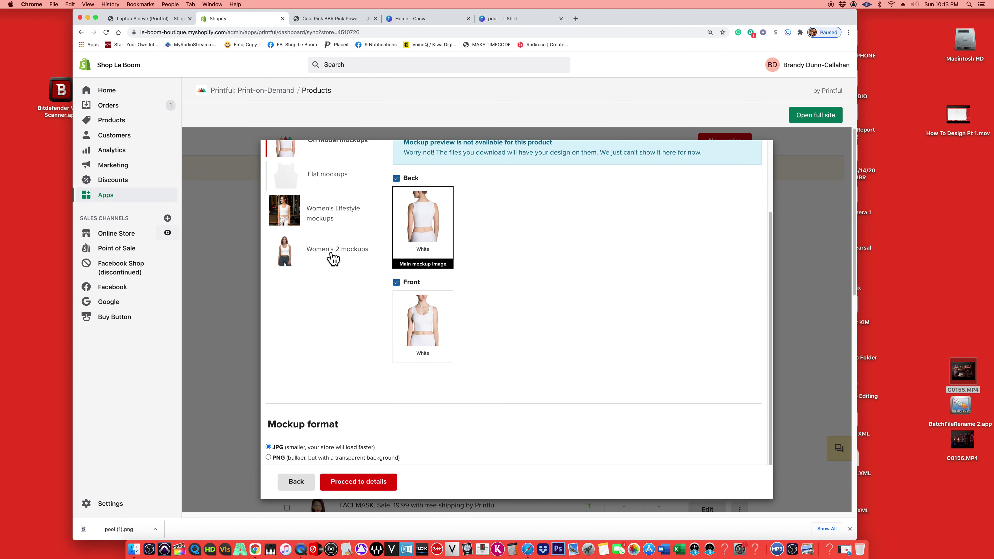
scroll(333, 259, up, 2)
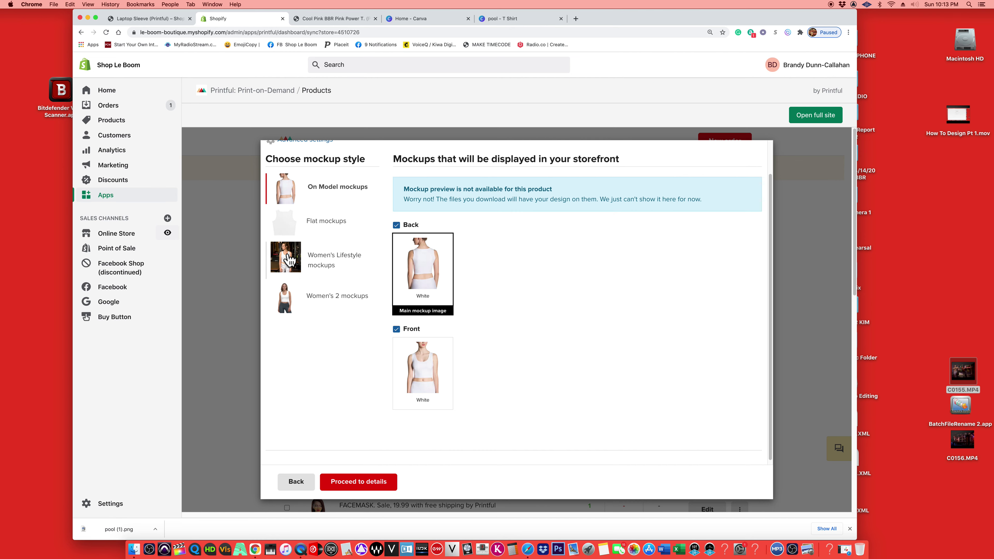
click(290, 260)
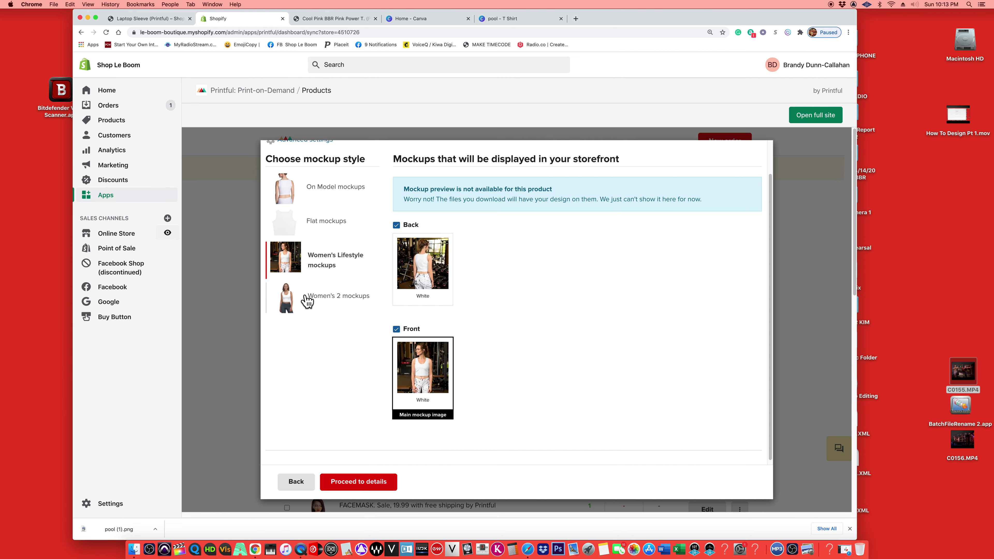
click(318, 294)
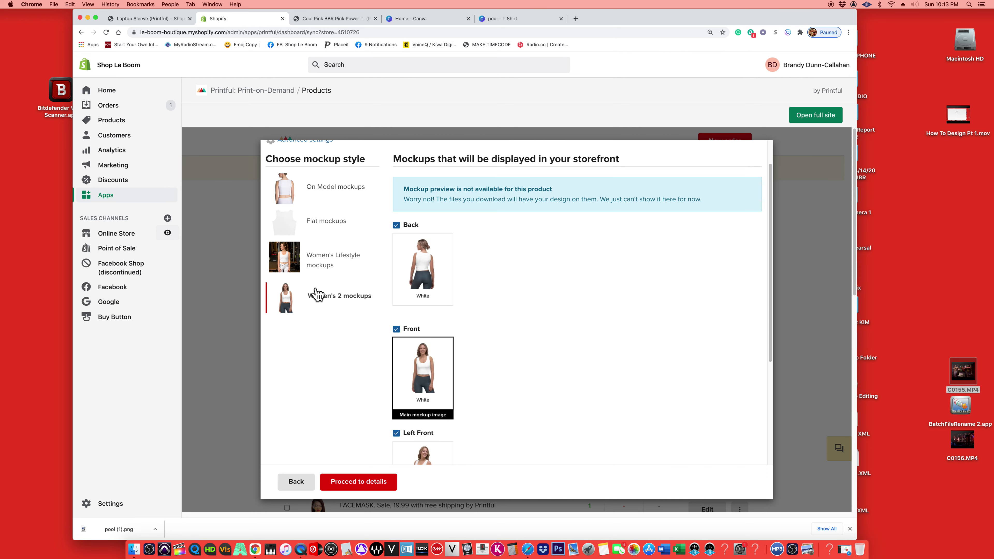
Review the Women's 2 mockup views and the mockup format options.
scroll(458, 294, down, 8)
scroll(457, 295, up, 10)
scroll(485, 280, down, 2)
scroll(486, 280, down, 4)
scroll(450, 284, up, 6)
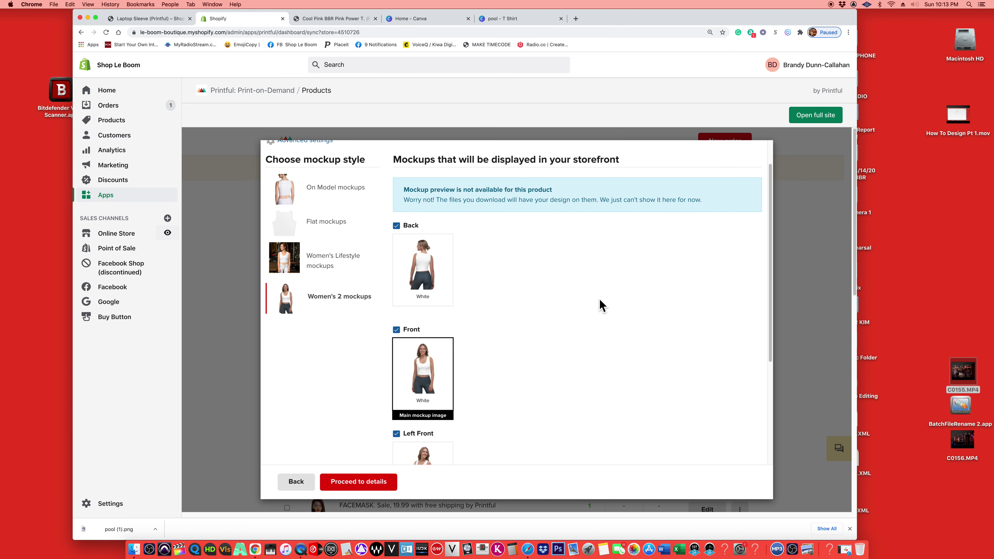
scroll(542, 287, up, 1)
scroll(538, 284, down, 7)
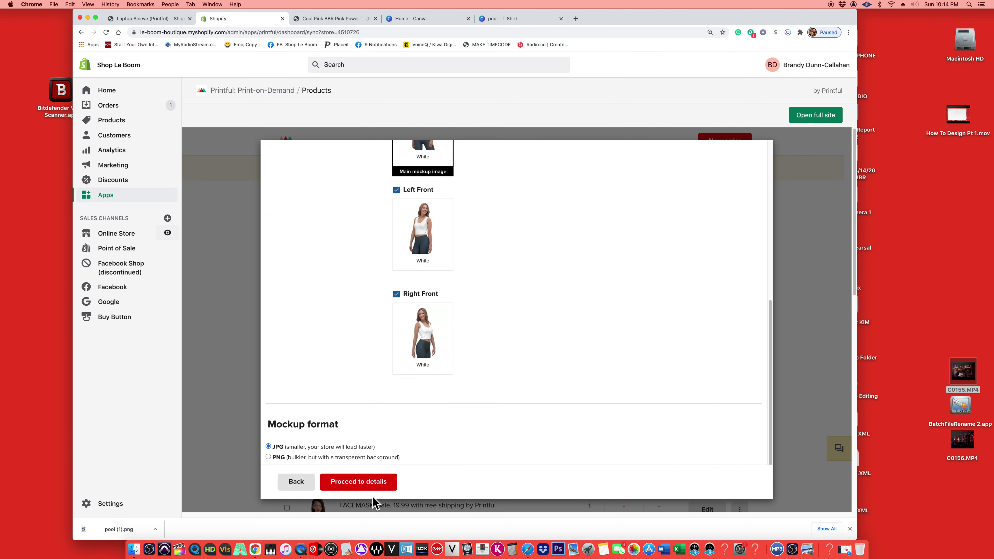
Proceed to the product details and set the title to "AMAZING BOOM BOOM ROOM LIPS CROP TOP (Printful)".
click(382, 484)
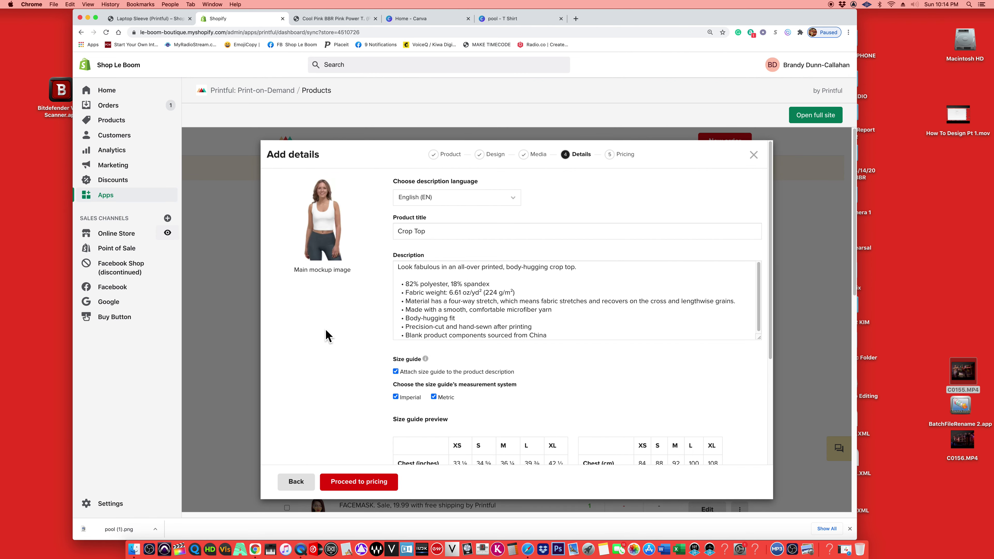
triple_click(434, 234)
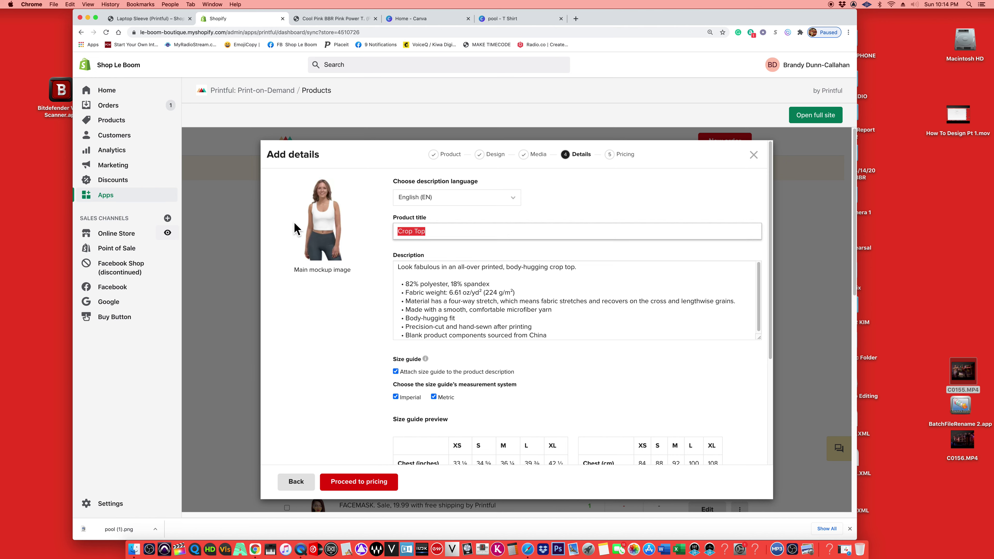
text(AM)
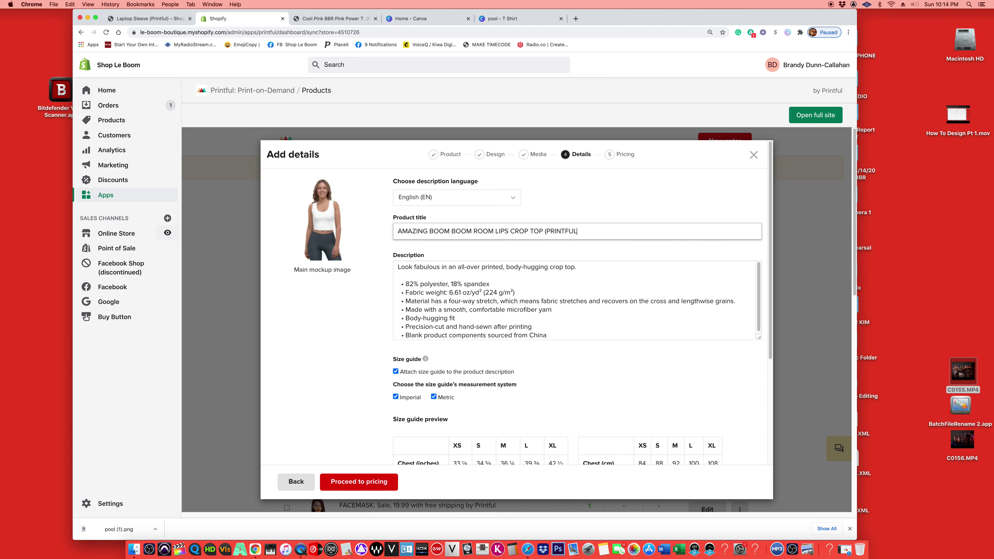
click(546, 237)
drag(550, 235, 578, 235)
text(P)
Look over the description, size guide, tags and visibility options, and proceed to pricing.
drag(413, 267, 543, 294)
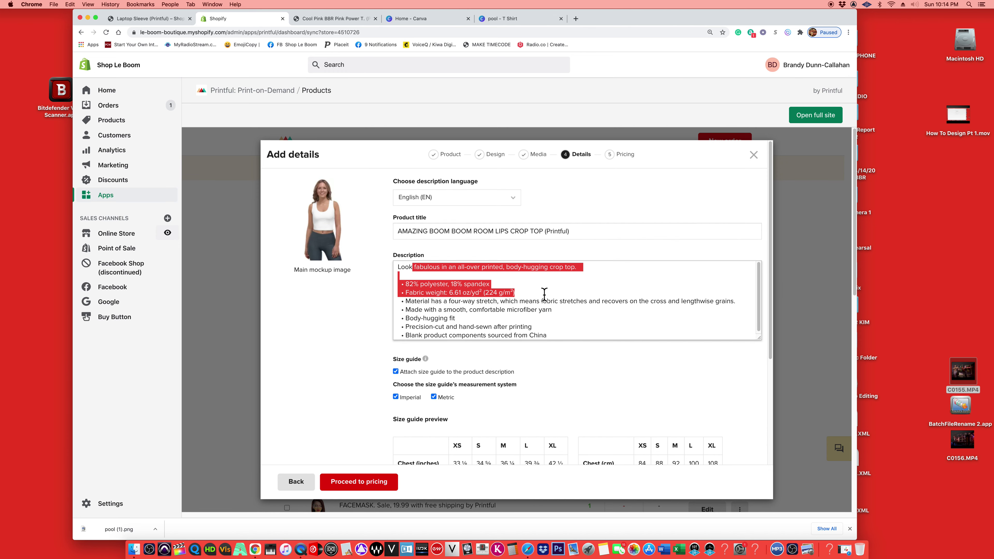
scroll(336, 344, down, 5)
scroll(331, 343, down, 1)
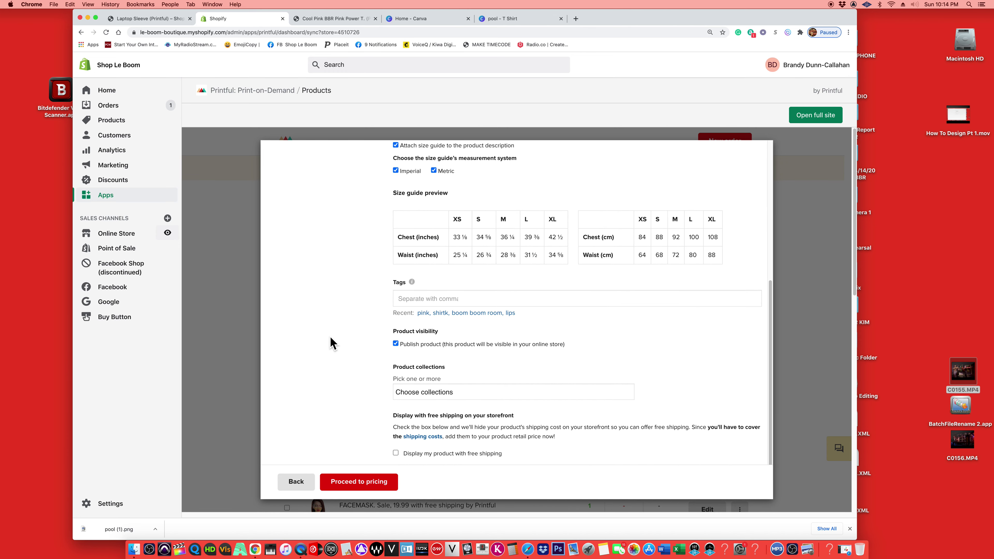
click(364, 482)
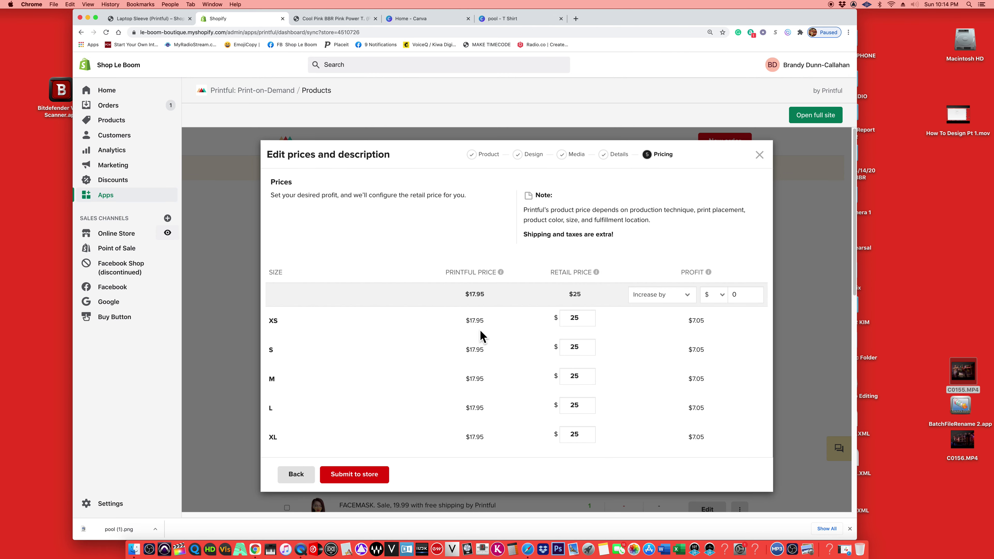
Set the XS retail price to $23.99, check its profit, and submit the crop top to the store.
double_click(472, 325)
drag(582, 320, 574, 319)
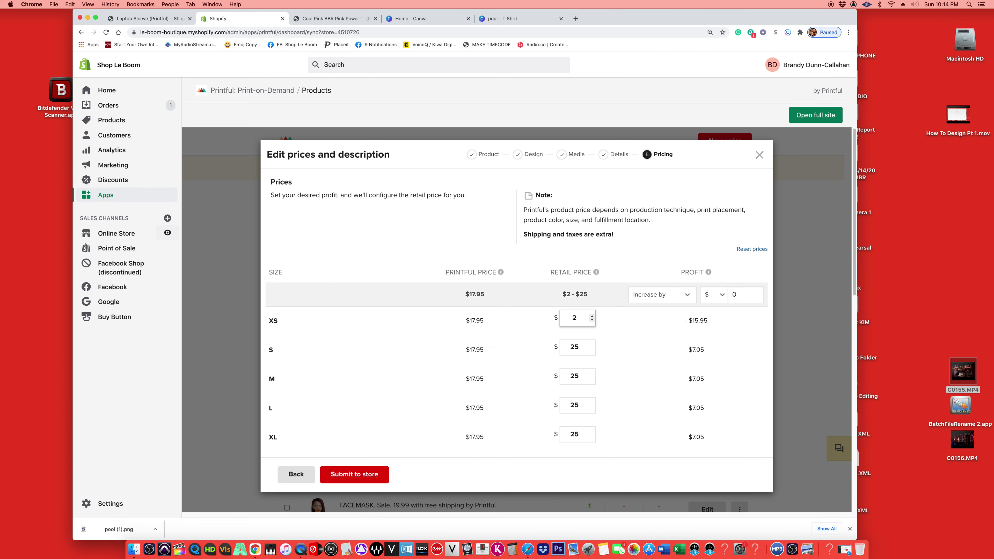
text(3.99)
double_click(697, 320)
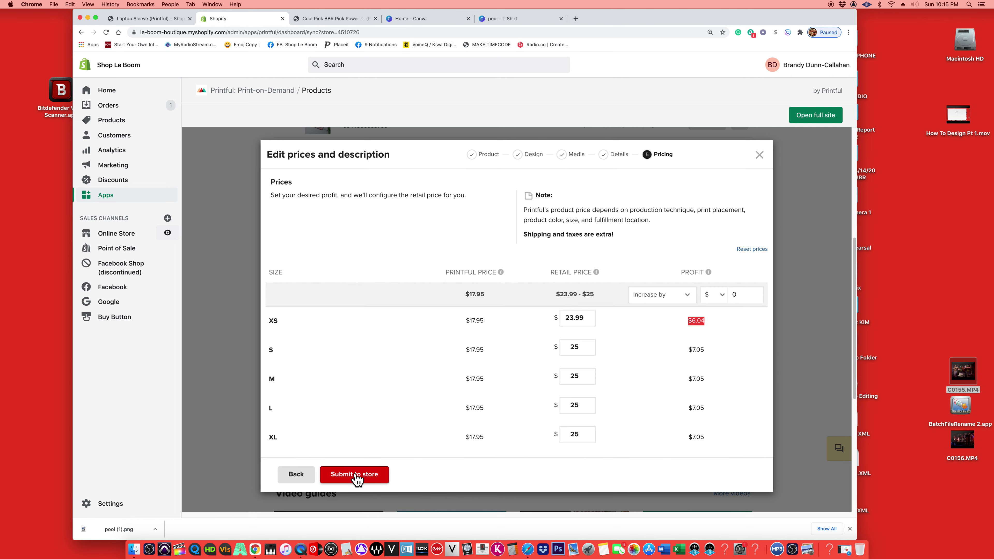
click(357, 474)
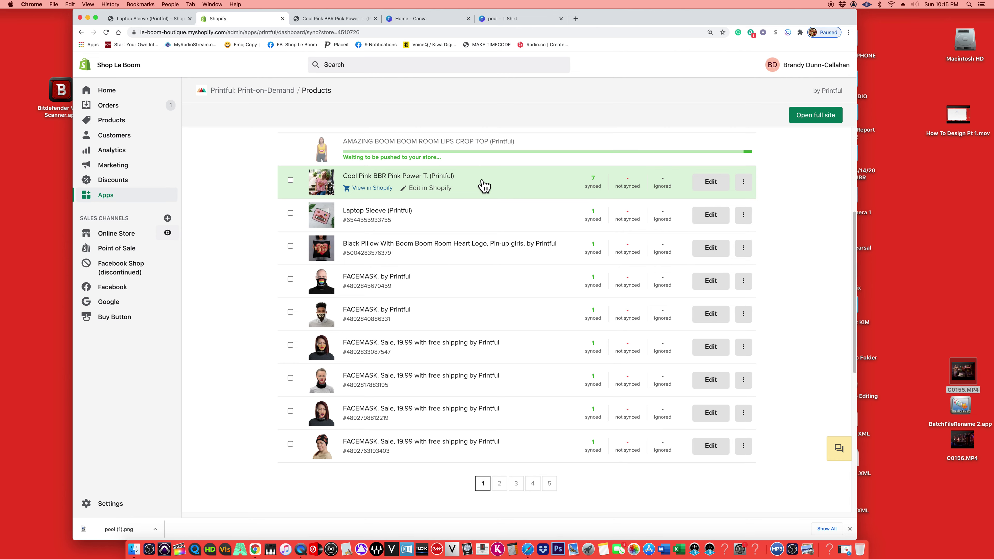
Open the new lips crop top from Shopify's product list and examine its description, media and variants.
click(109, 124)
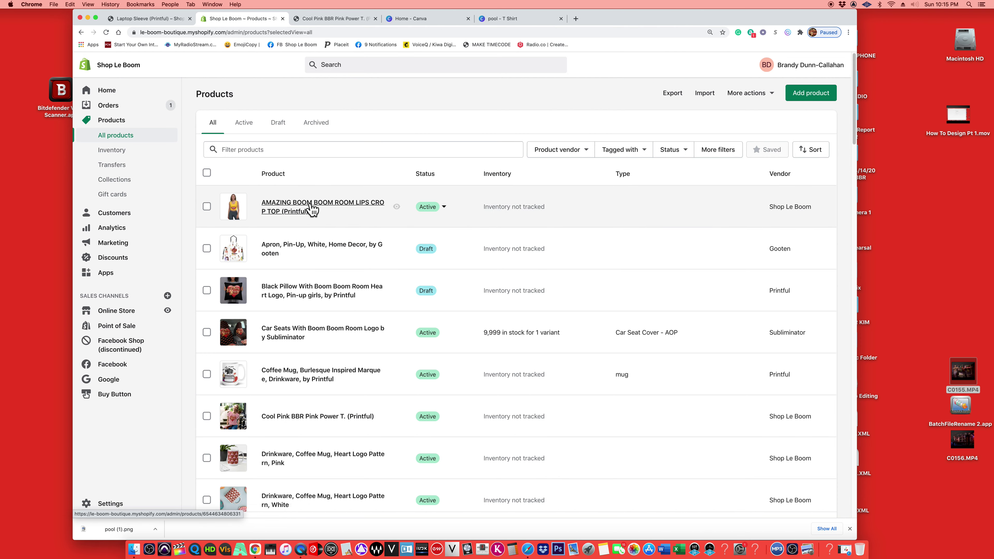
click(276, 155)
click(377, 98)
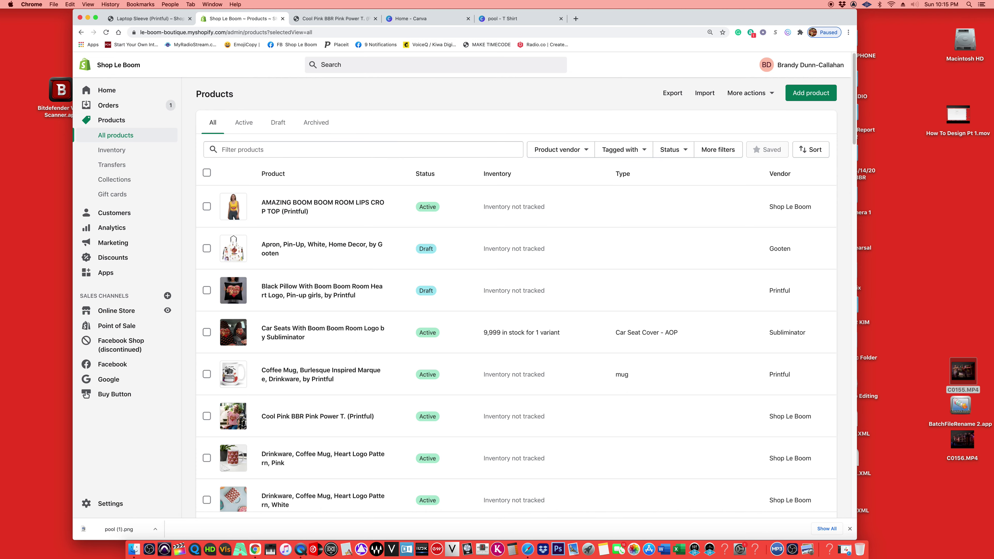
click(323, 208)
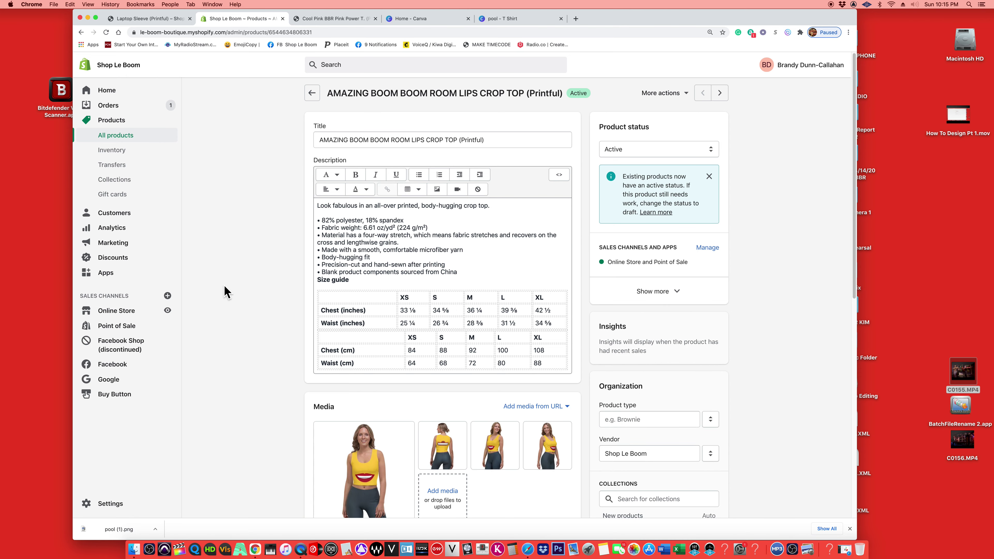
scroll(225, 292, down, 5)
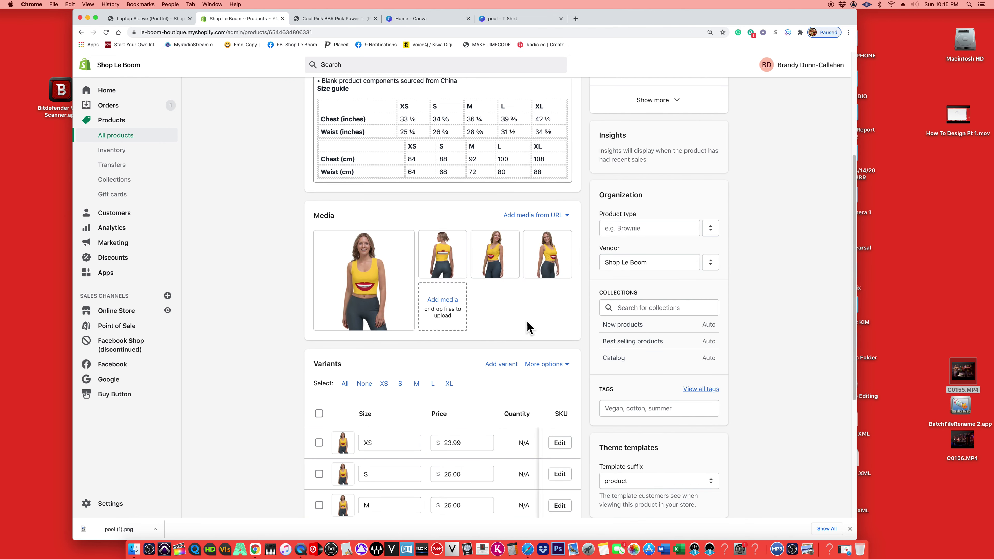
Add the crop top to the BBR SIGNATURE SERIES, BBR Signature/Women and BBR Signature/Men/Tops collections.
scroll(677, 315, down, 3)
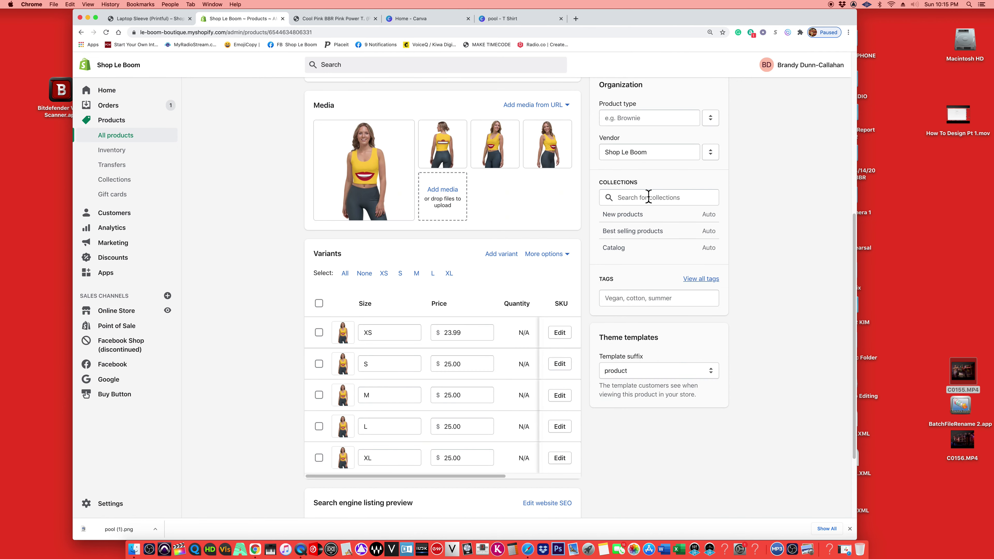
click(682, 201)
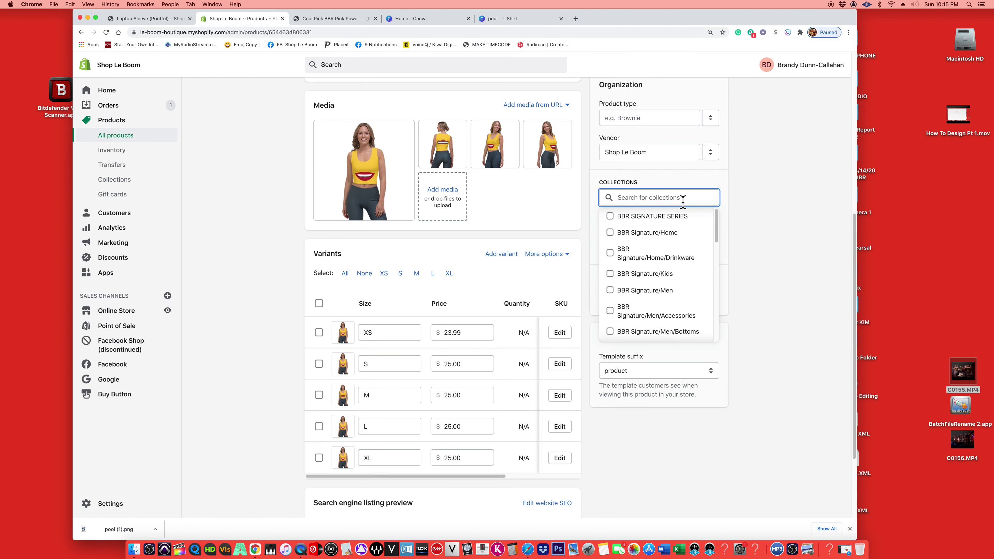
click(610, 218)
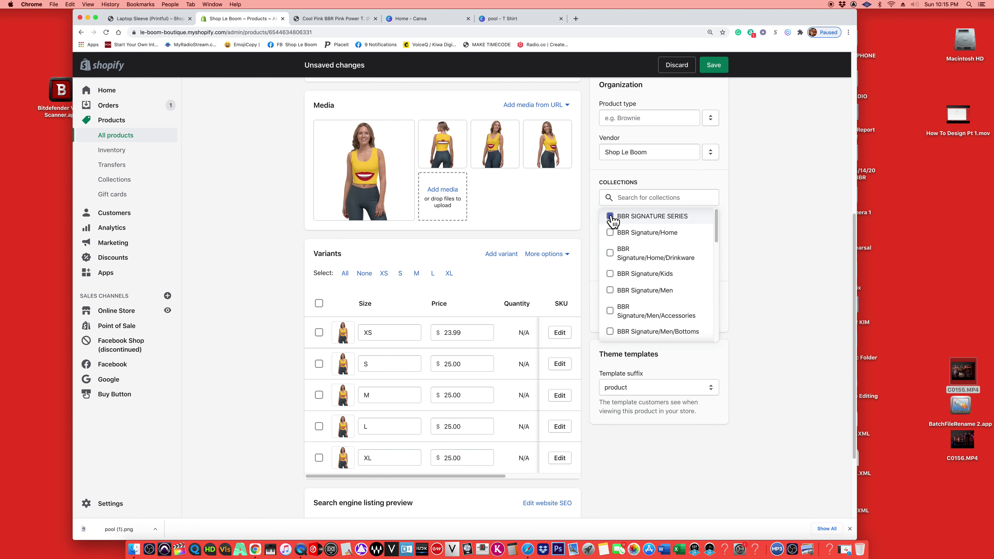
scroll(646, 258, down, 2)
click(610, 323)
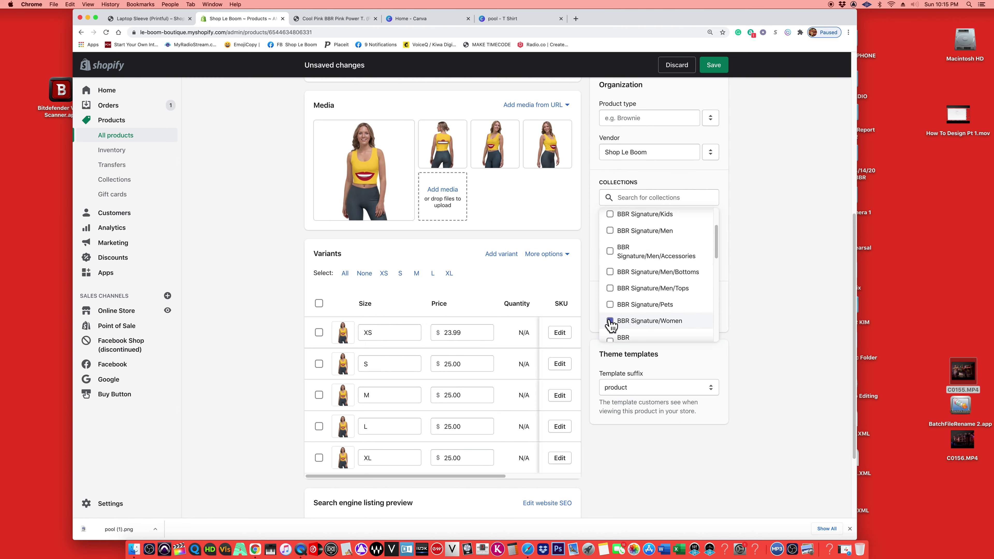
scroll(666, 260, down, 3)
click(610, 242)
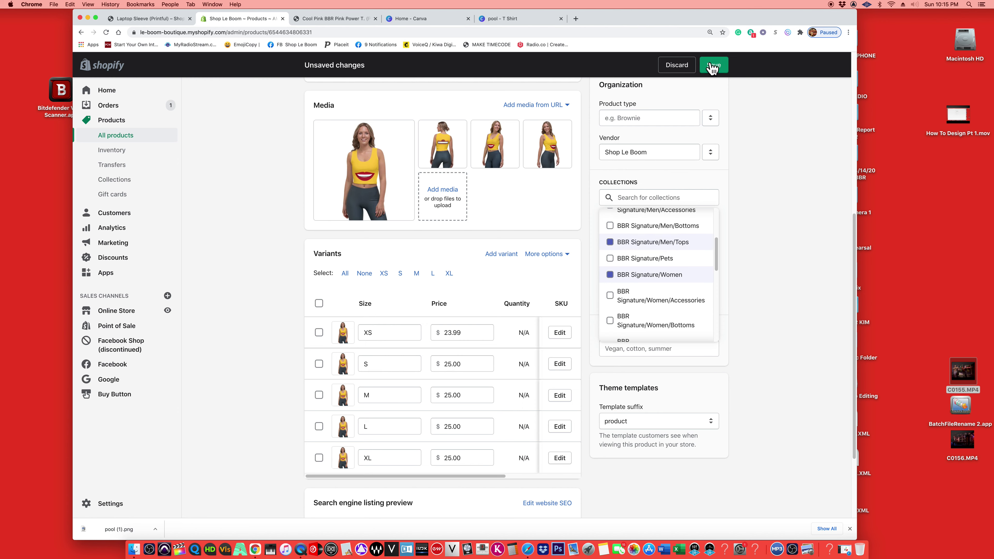
click(758, 169)
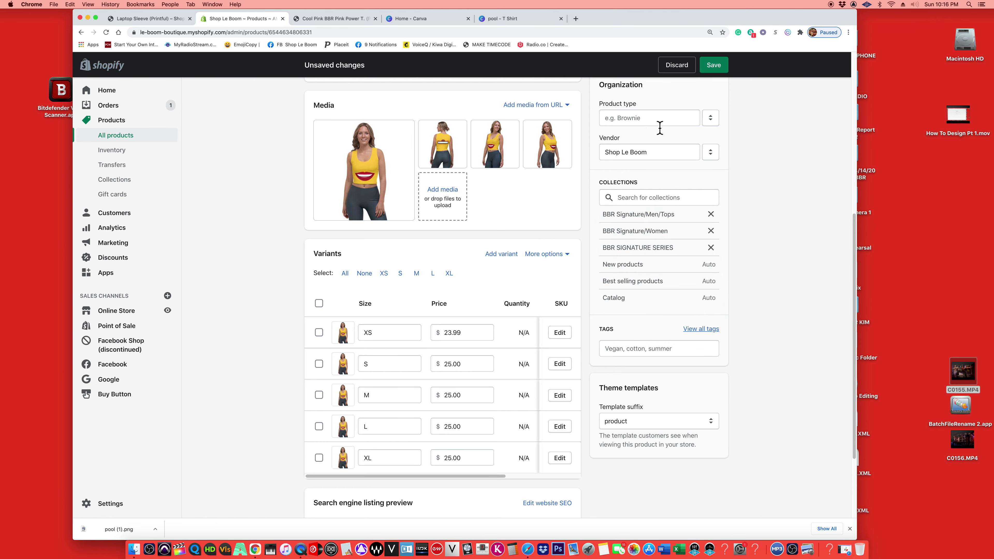
Change the crop top's vendor to Printful.
scroll(656, 142, up, 3)
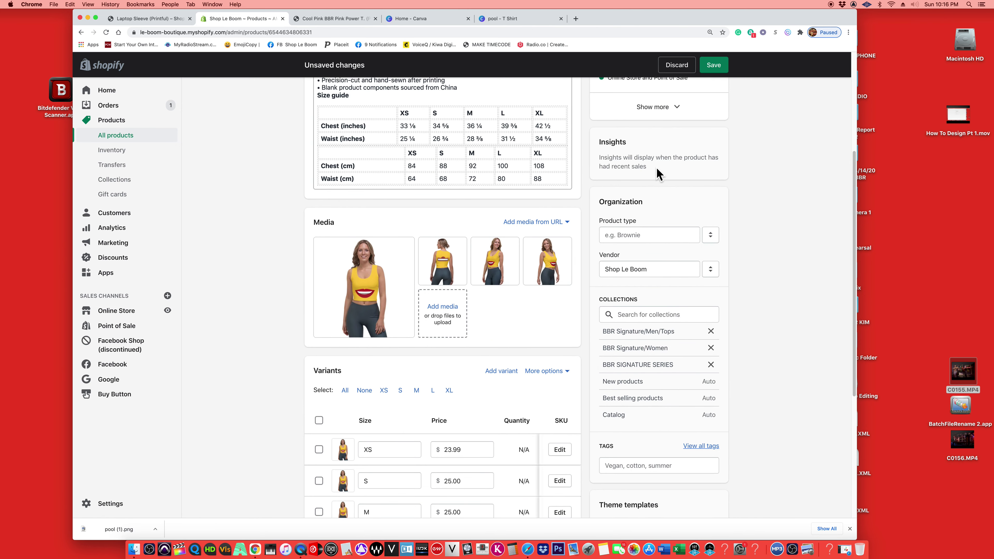
click(665, 270)
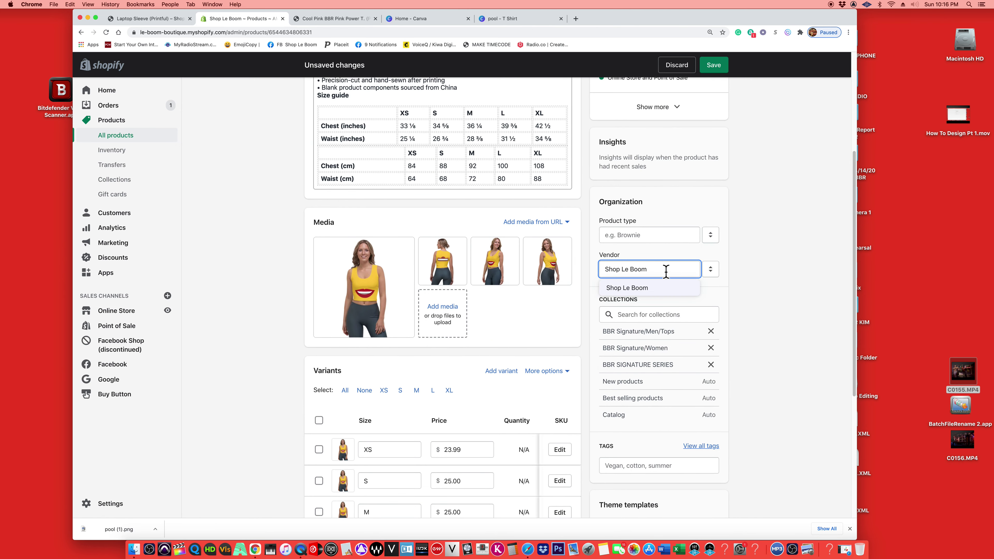
click(760, 269)
triple_click(657, 270)
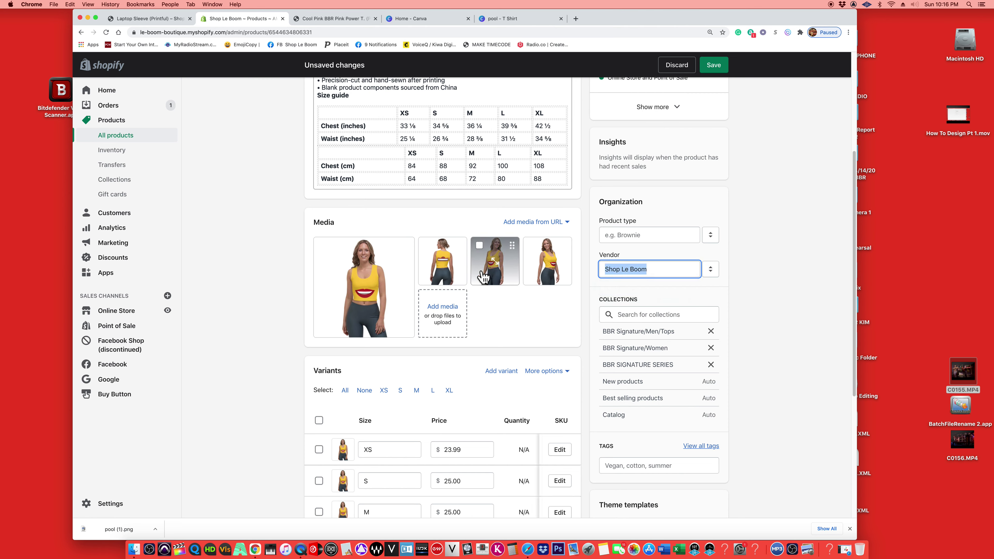
text(Printful)
click(792, 243)
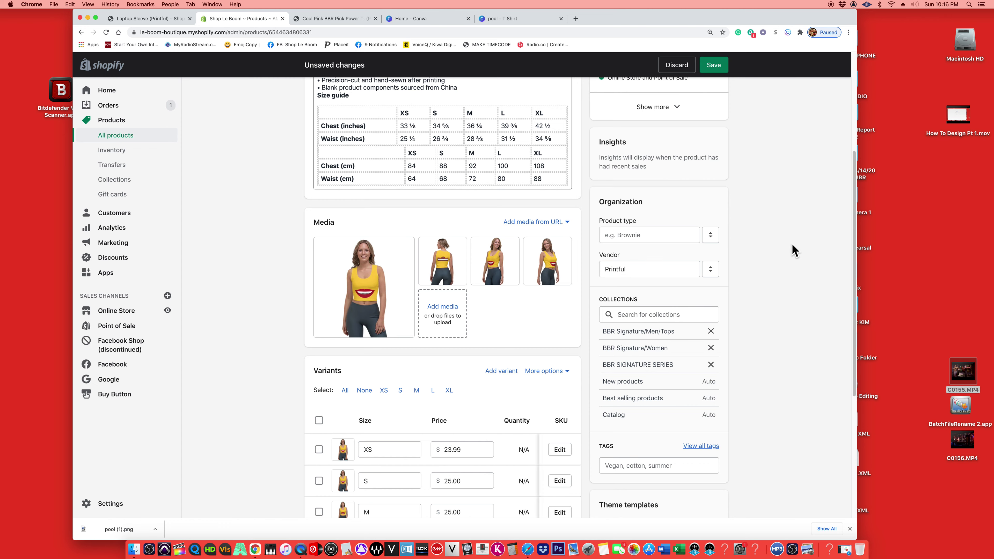
Check the suggested product tags without adding any, and save the product changes.
scroll(755, 285, down, 4)
click(626, 319)
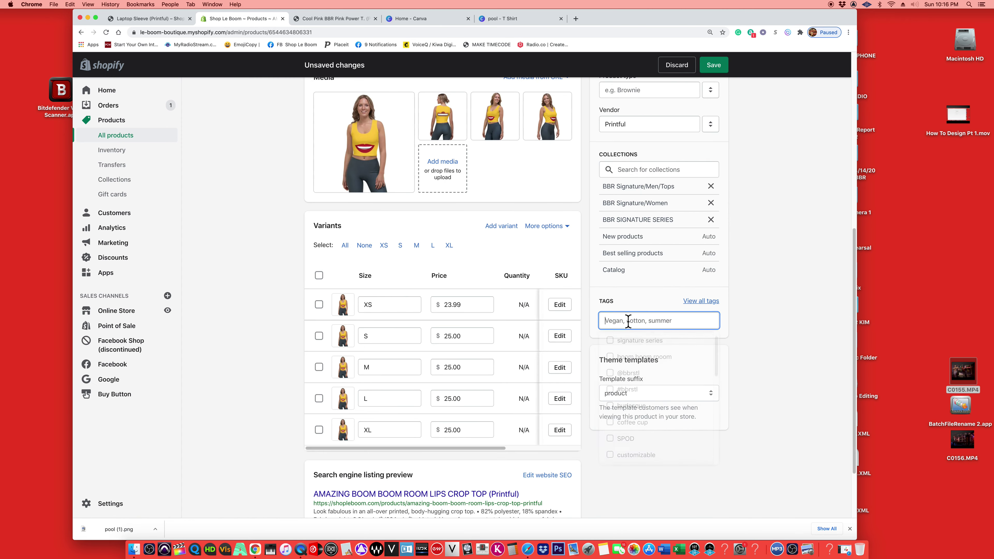
click(771, 281)
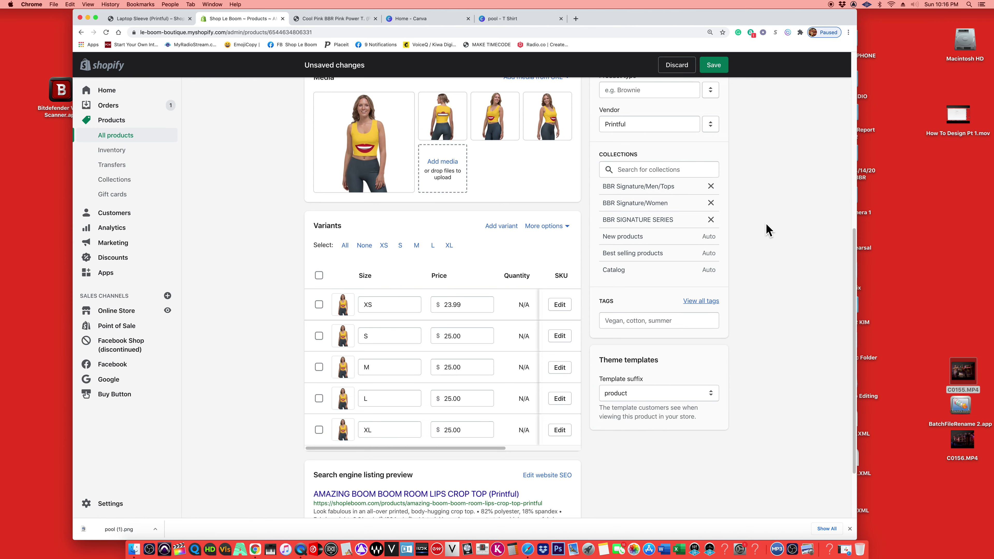
click(714, 67)
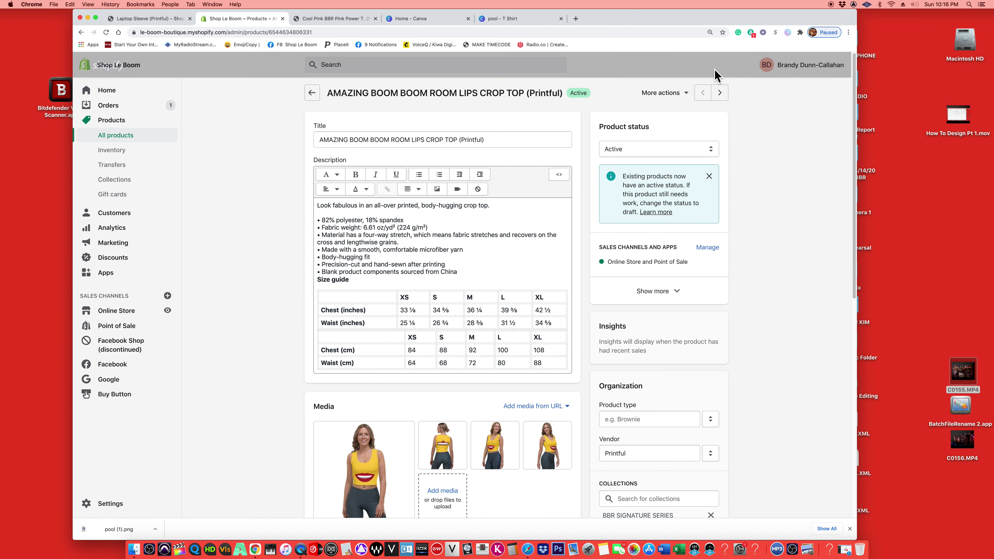
Open the Women's Tops collection on the Shop Le Boom storefront, look for the new crop top and reload the page.
click(335, 20)
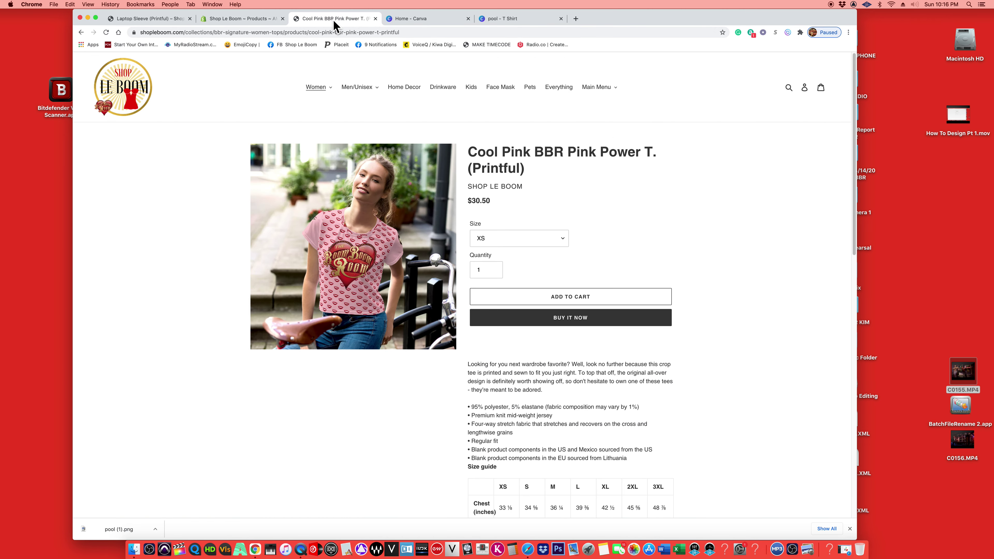
click(108, 33)
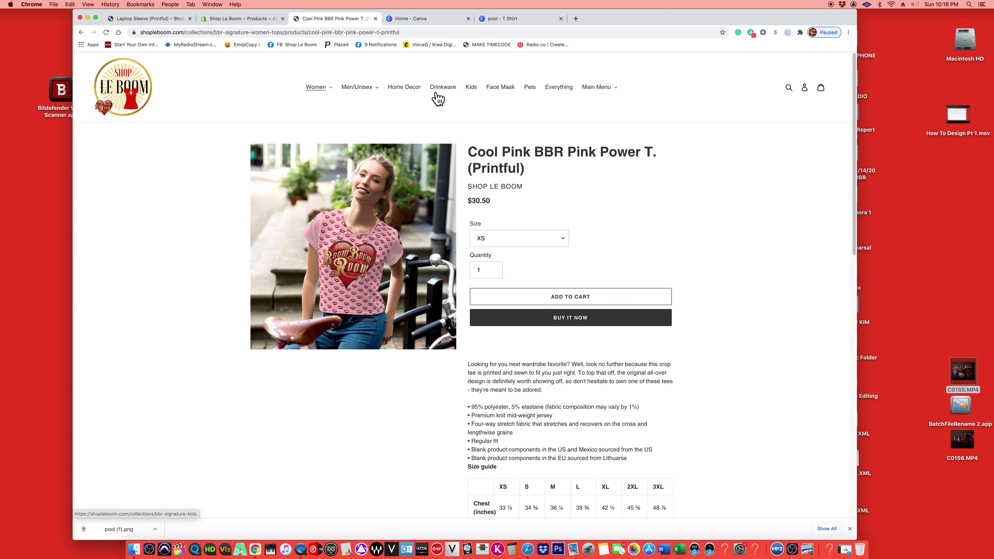
click(318, 89)
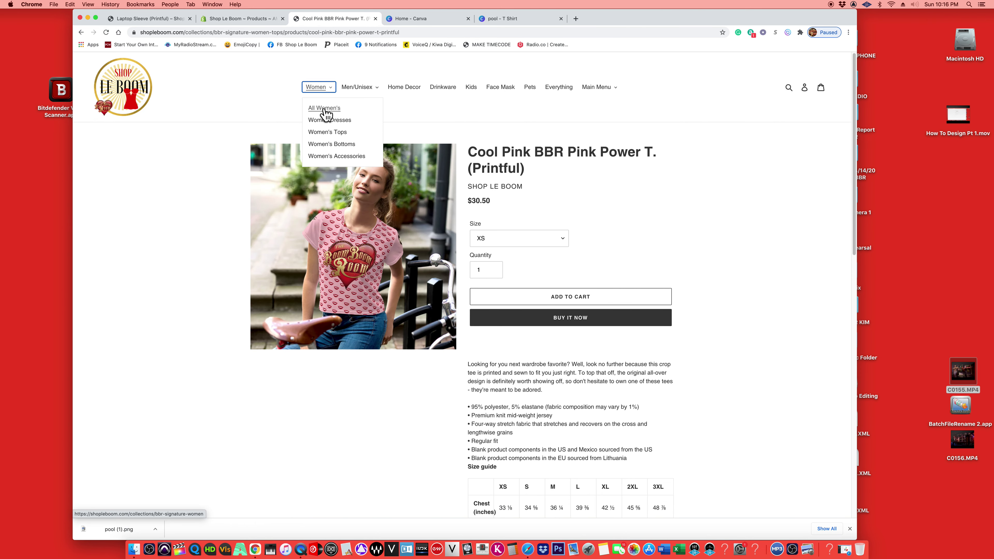
click(341, 133)
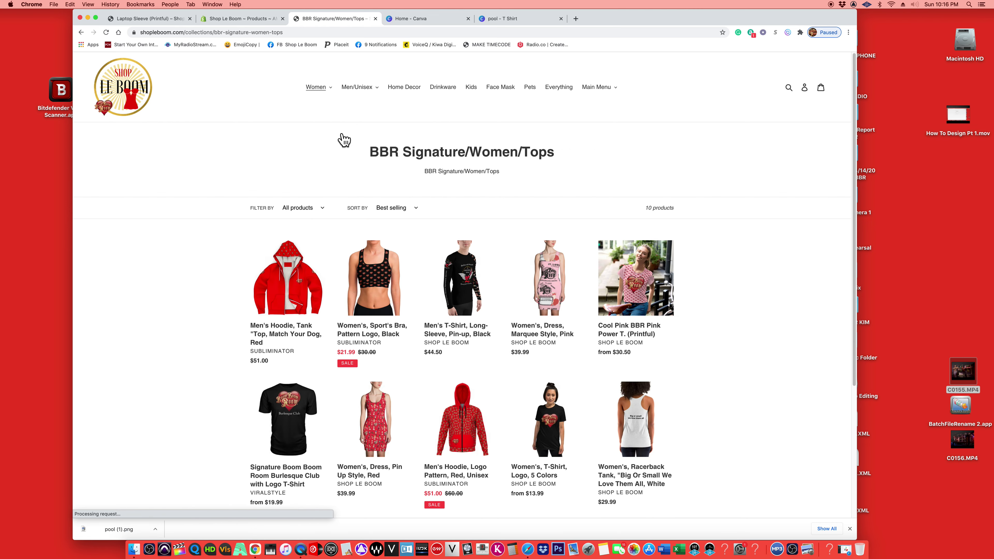
scroll(457, 192, down, 5)
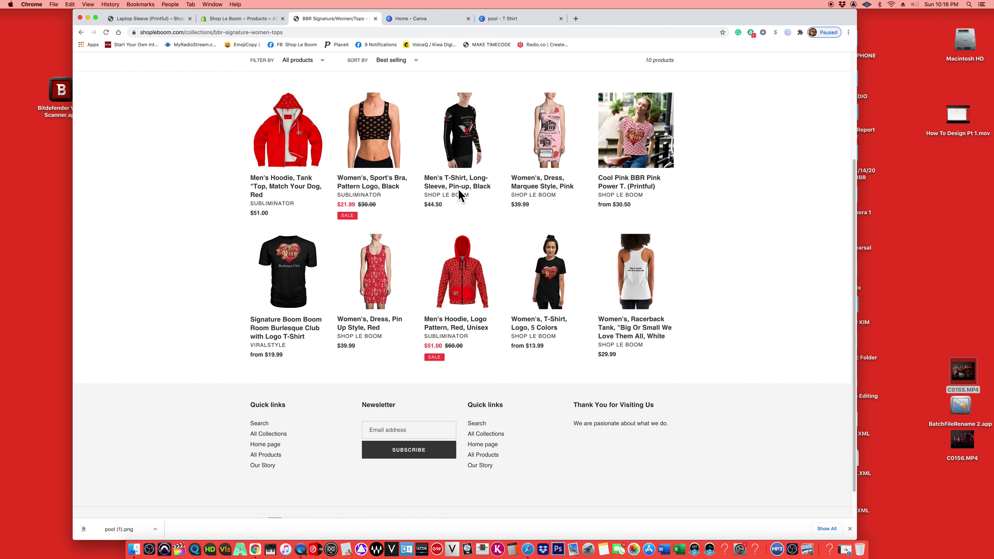
scroll(456, 192, up, 2)
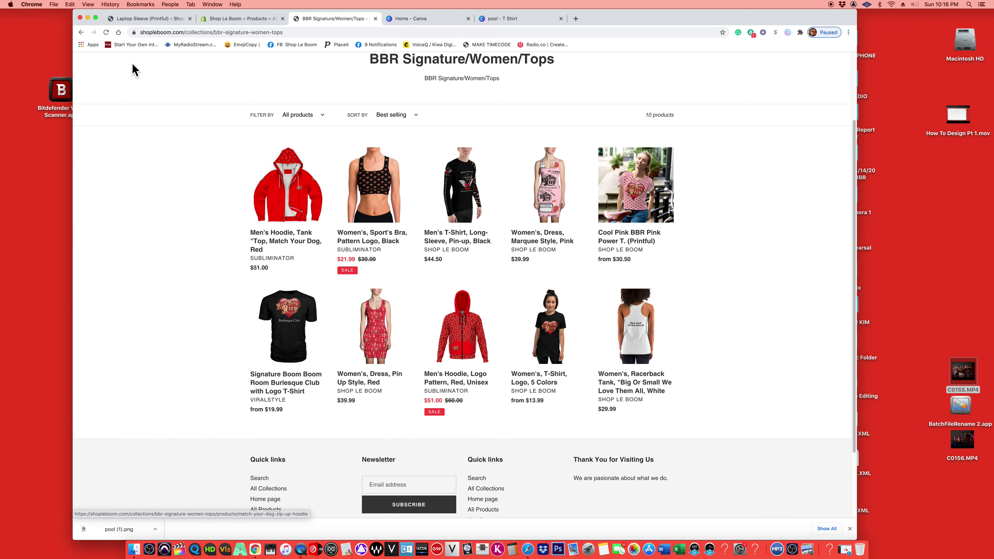
click(106, 32)
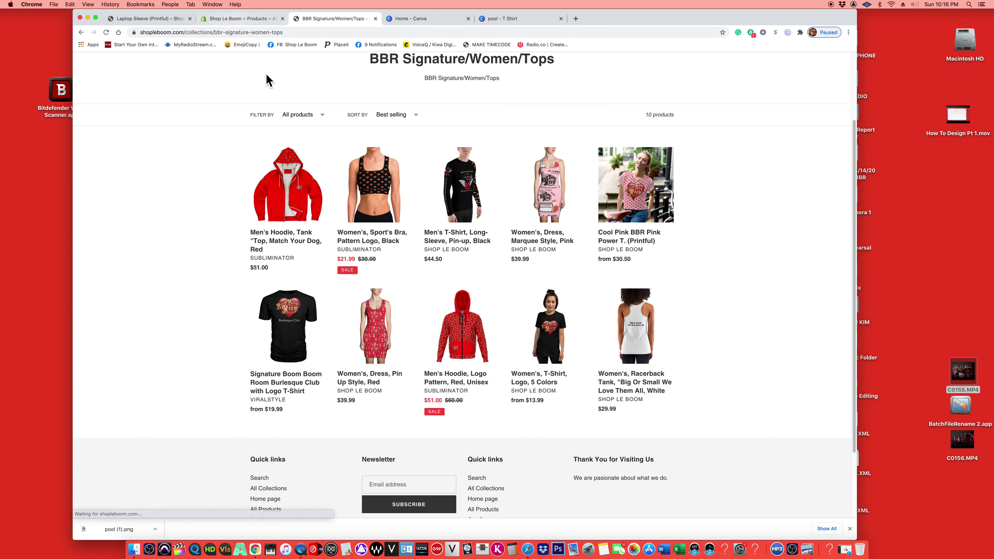
click(236, 19)
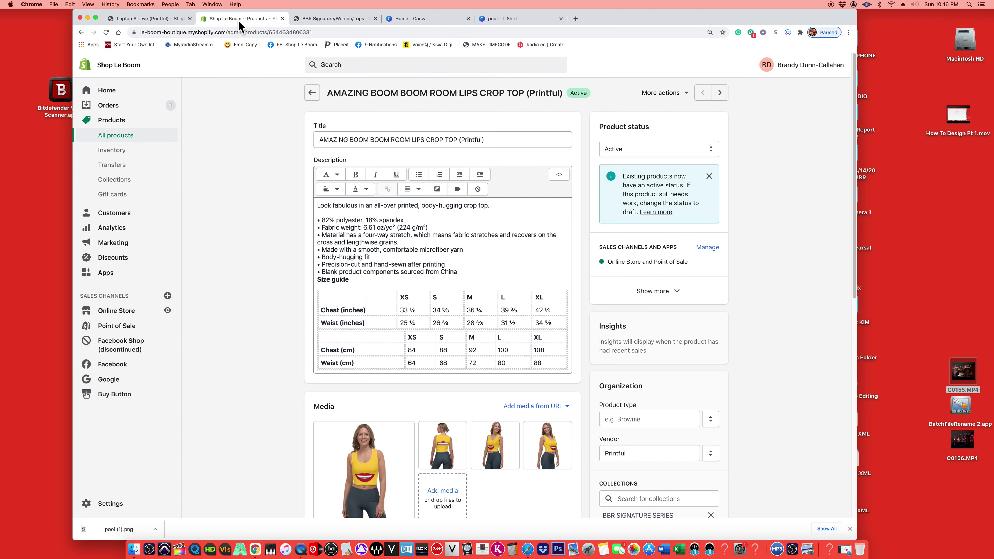
click(337, 18)
scroll(373, 116, up, 3)
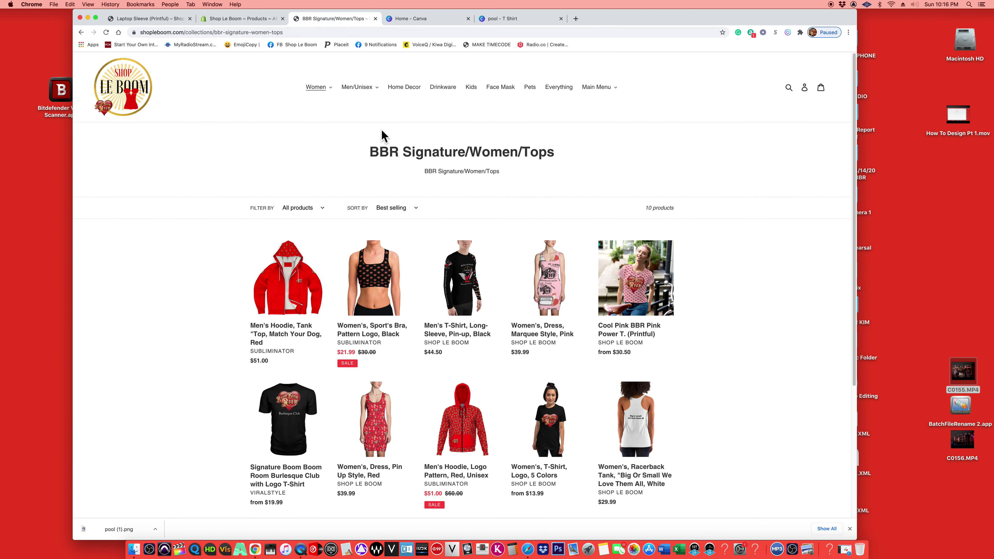
Open the All Women's collection on the storefront and look through its products for the lips crop top.
click(328, 89)
click(324, 111)
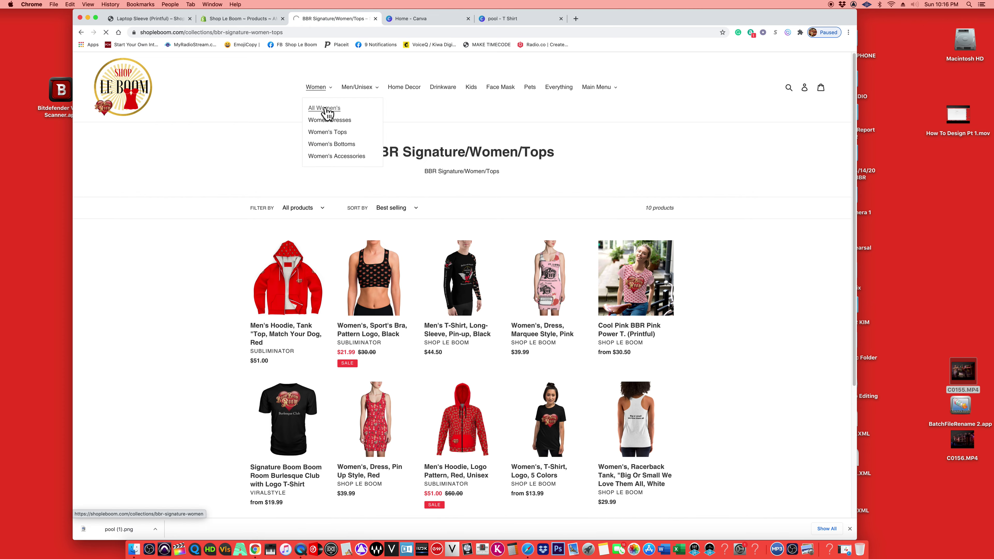
scroll(349, 159, down, 5)
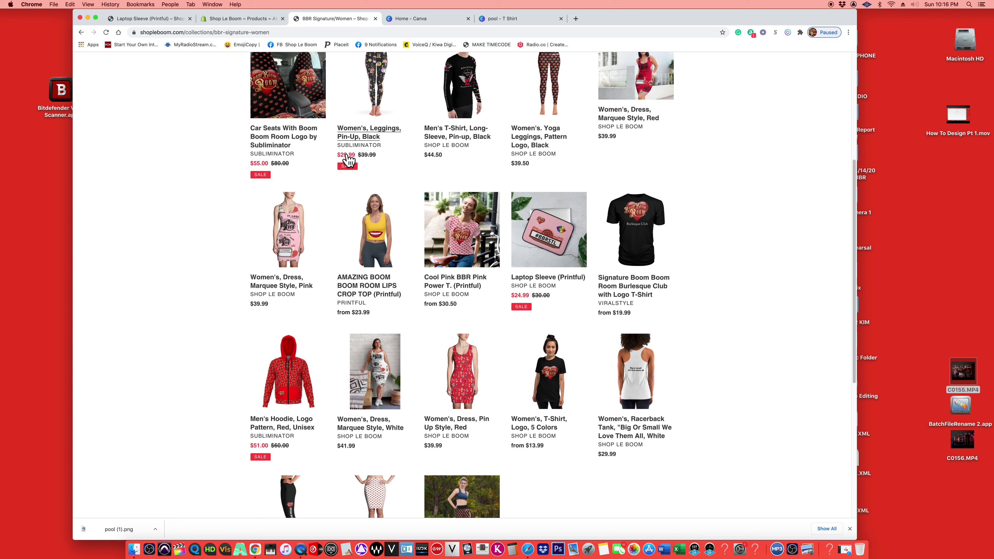
scroll(375, 235, up, 3)
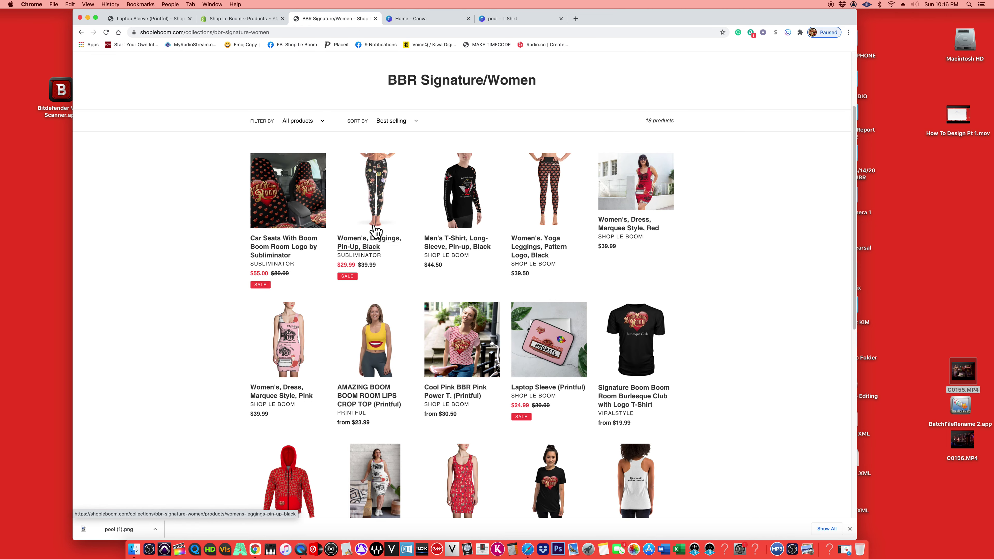
scroll(381, 225, down, 2)
scroll(381, 225, down, 2)
scroll(382, 223, down, 3)
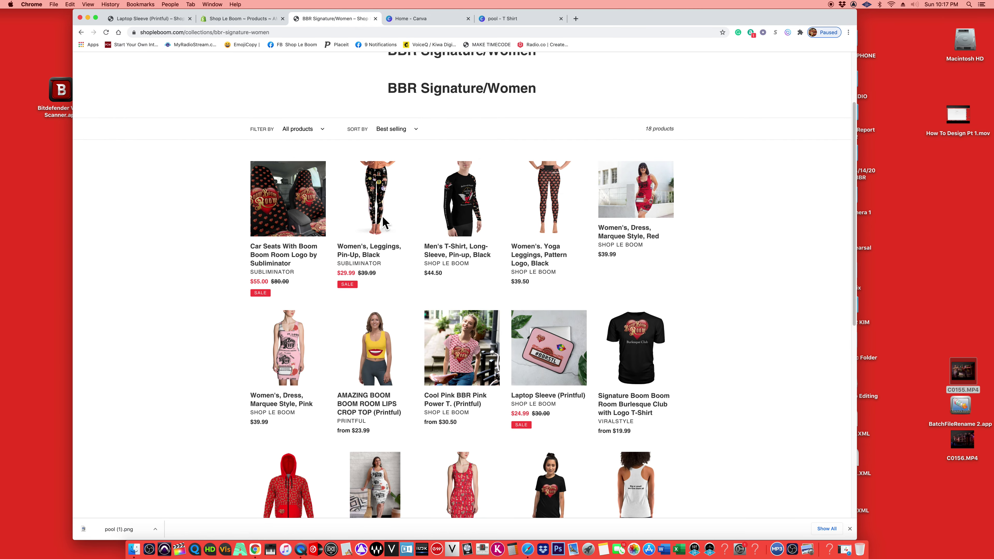
scroll(378, 217, down, 8)
scroll(372, 217, up, 8)
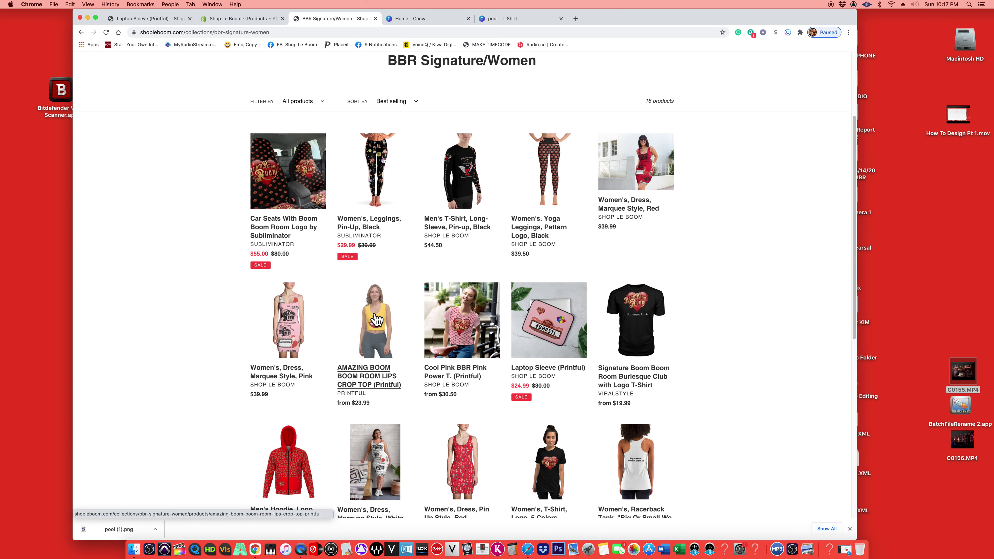
Open the lips crop top's storefront listing and review its price, description and size guide.
click(360, 377)
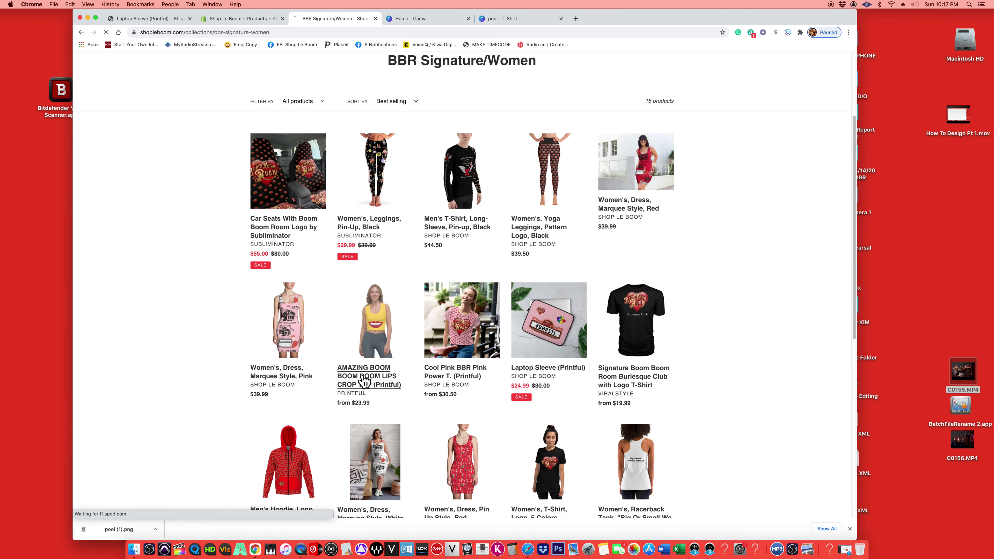
scroll(191, 261, down, 4)
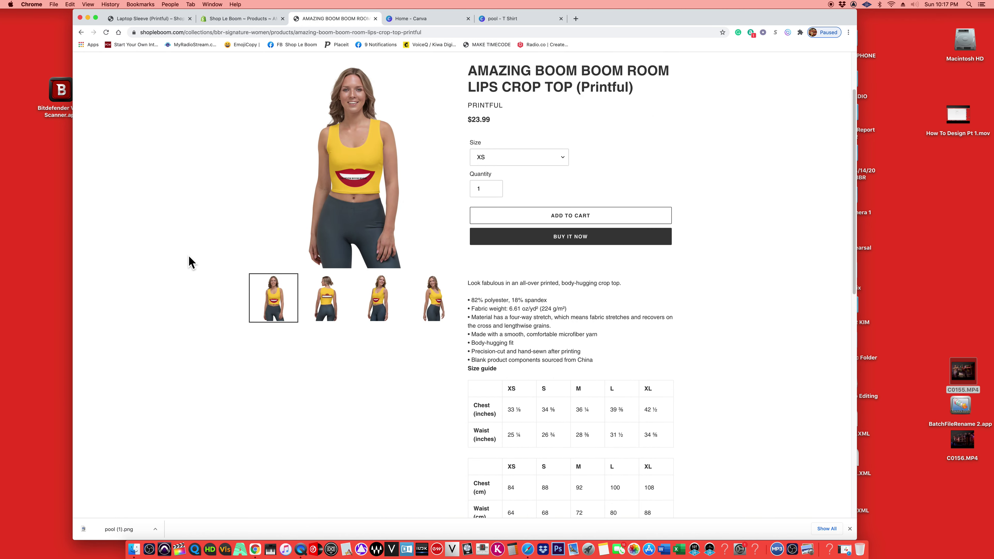
scroll(190, 261, up, 3)
View the crop top's front, back and angled images in the listing gallery, ending on the front image.
click(326, 354)
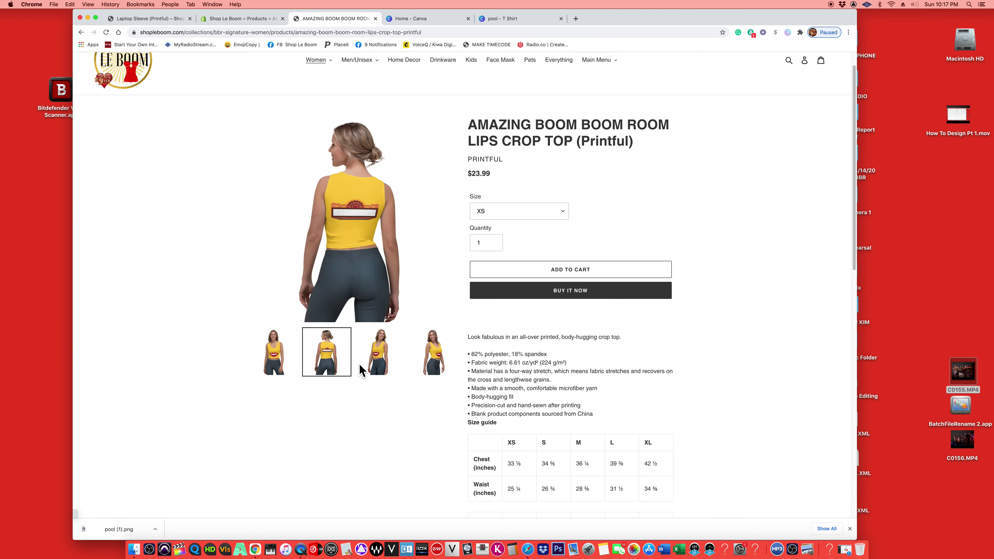
click(362, 364)
click(416, 358)
click(378, 357)
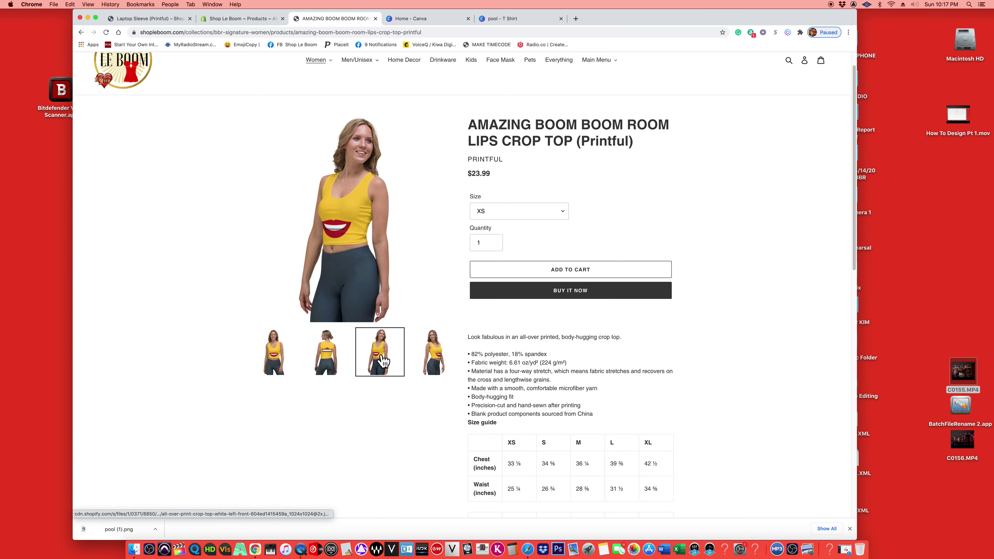
click(331, 354)
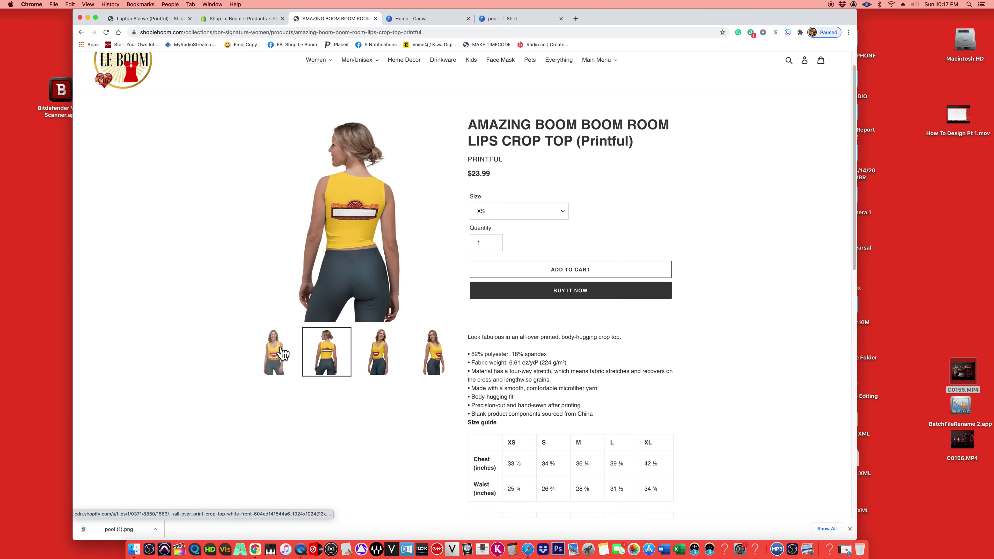
click(282, 352)
click(329, 355)
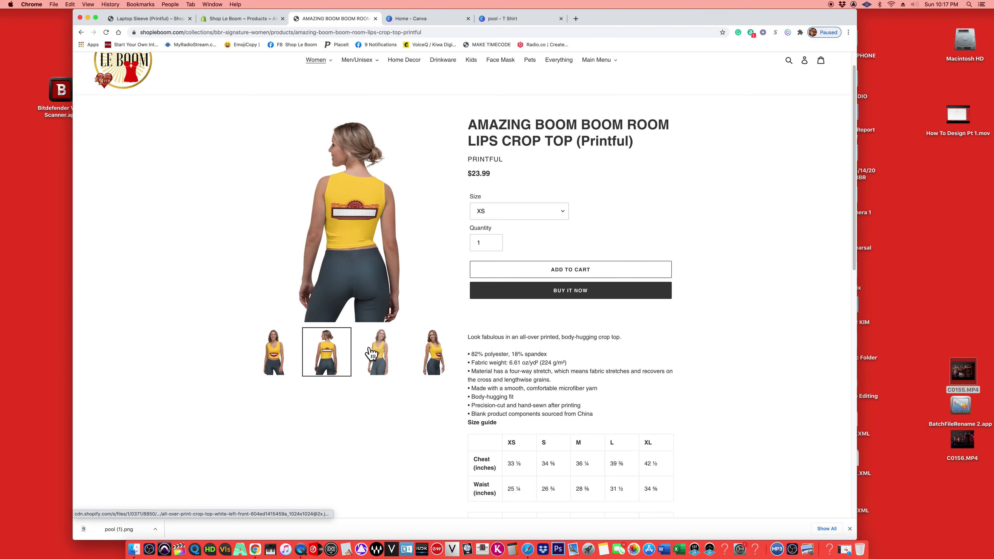
click(359, 357)
mouse_move(344, 235)
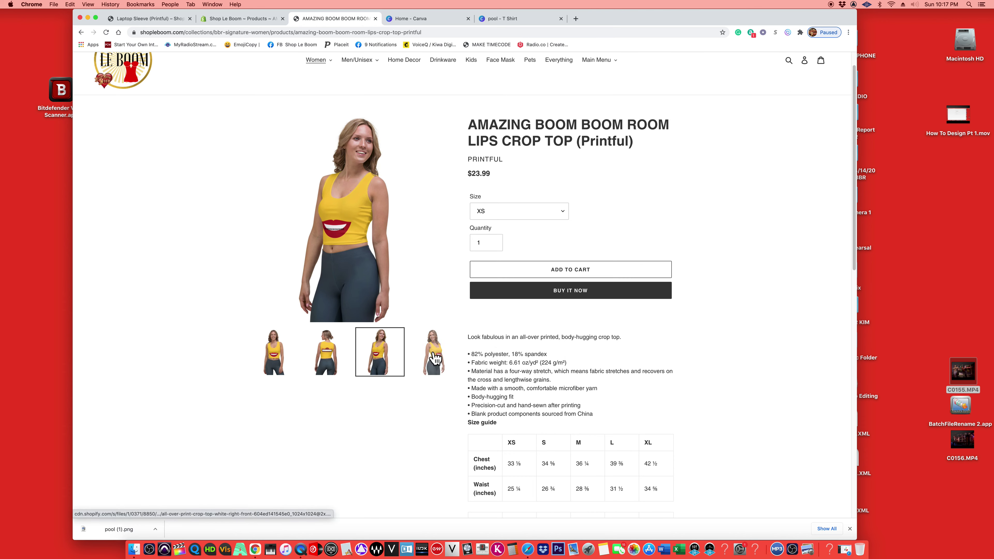
click(282, 362)
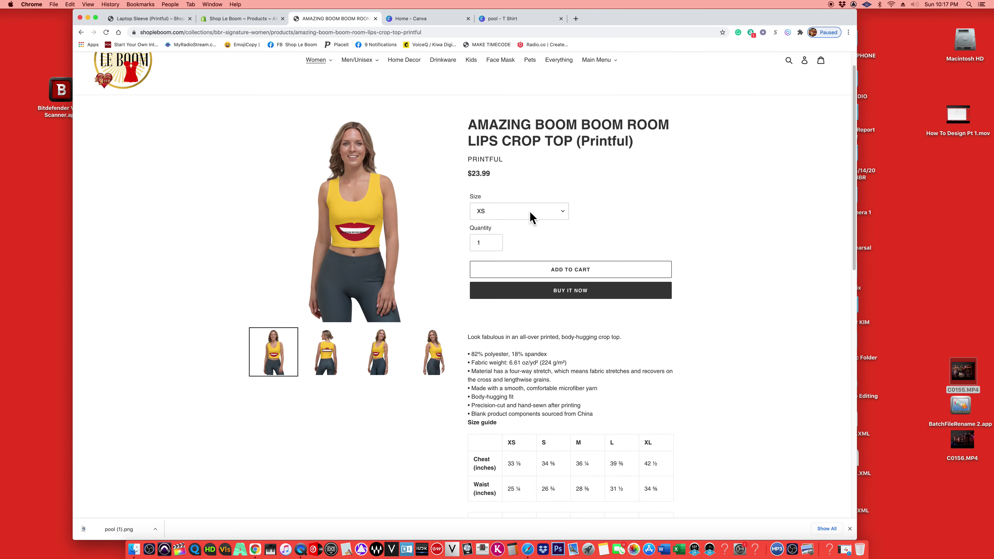
Return to the Shopify admin and open the store's installed apps.
click(149, 19)
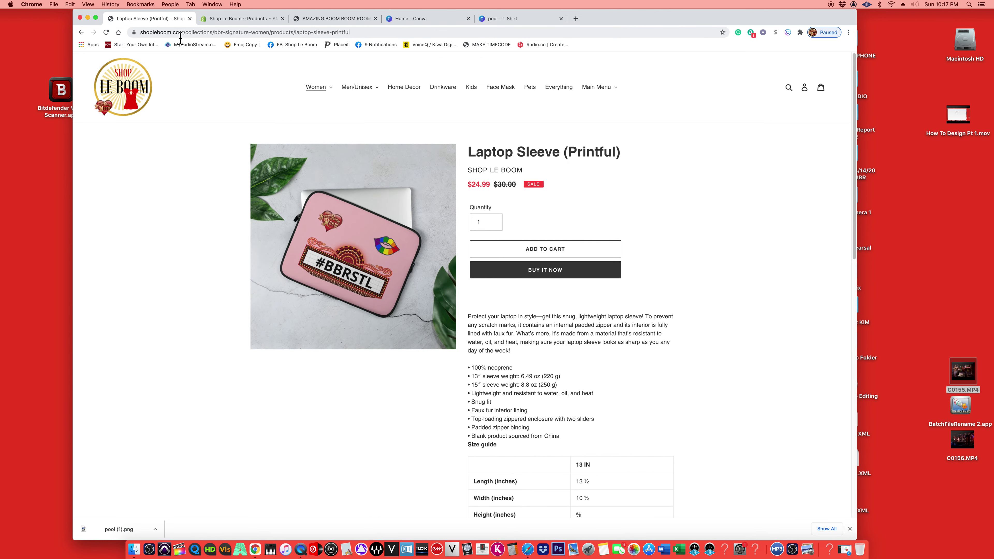
click(235, 19)
click(109, 275)
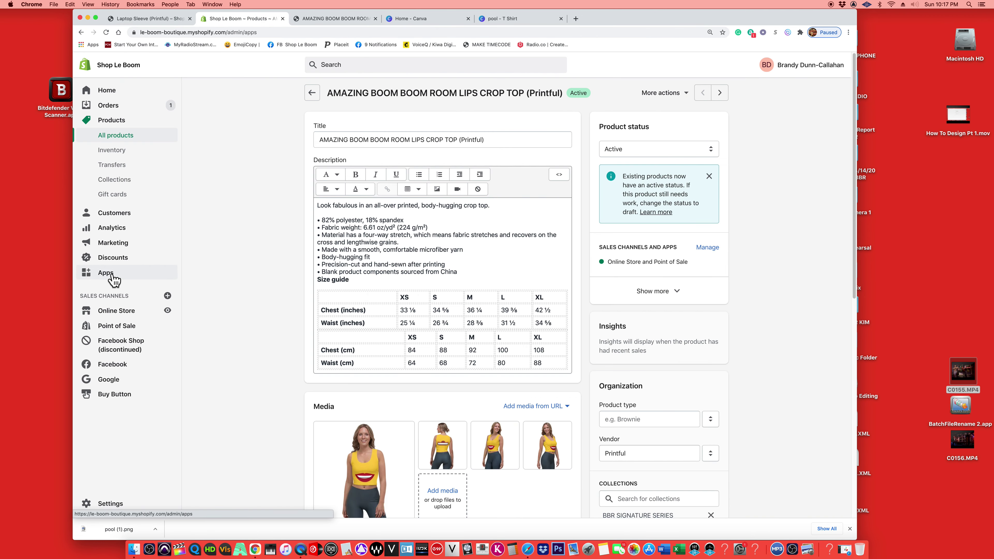